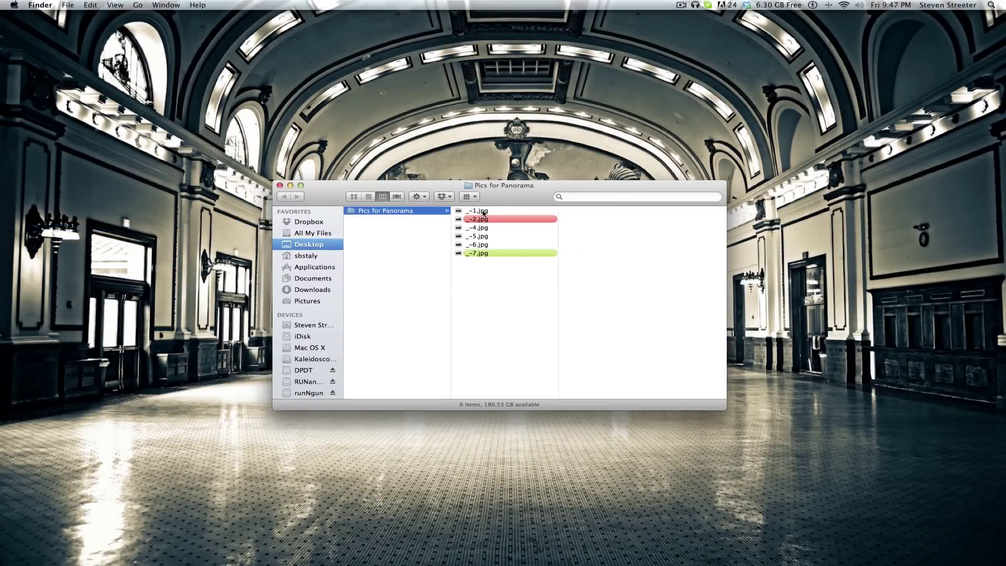
- Preview the last skyline shots down to _-7.jpg, close the folder window, and launch Photoshop
{"action": "key", "text": "Down"}
{"action": "key", "text": "Down"}
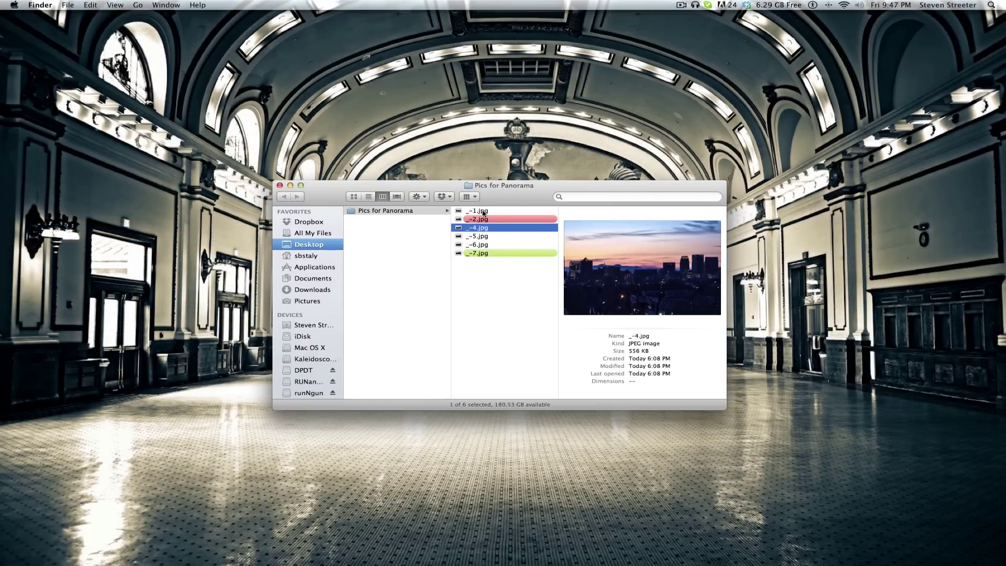
{"action": "key", "text": "Down"}
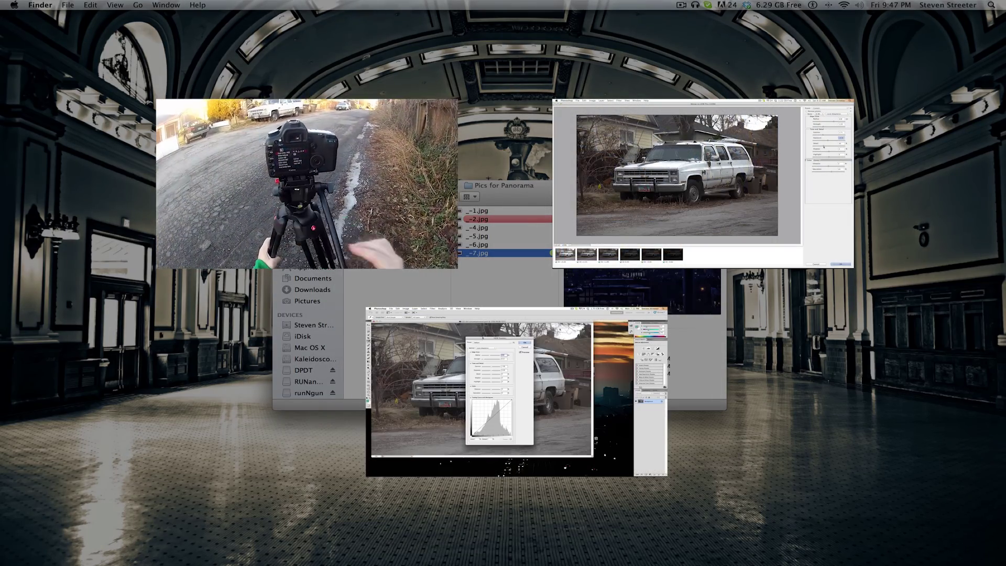
{"action": "key", "text": "super+w"}
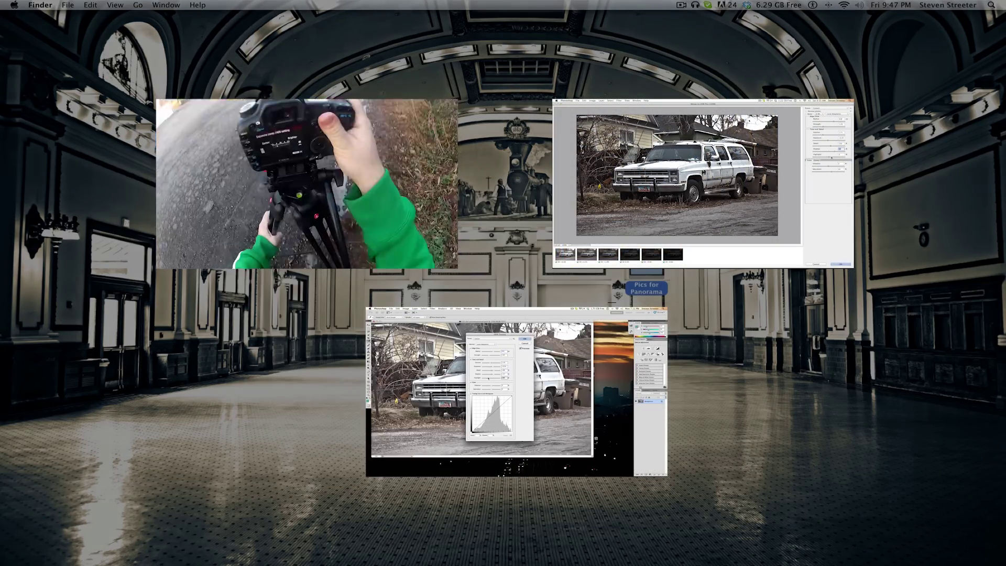
{"action": "key", "text": "F4"}
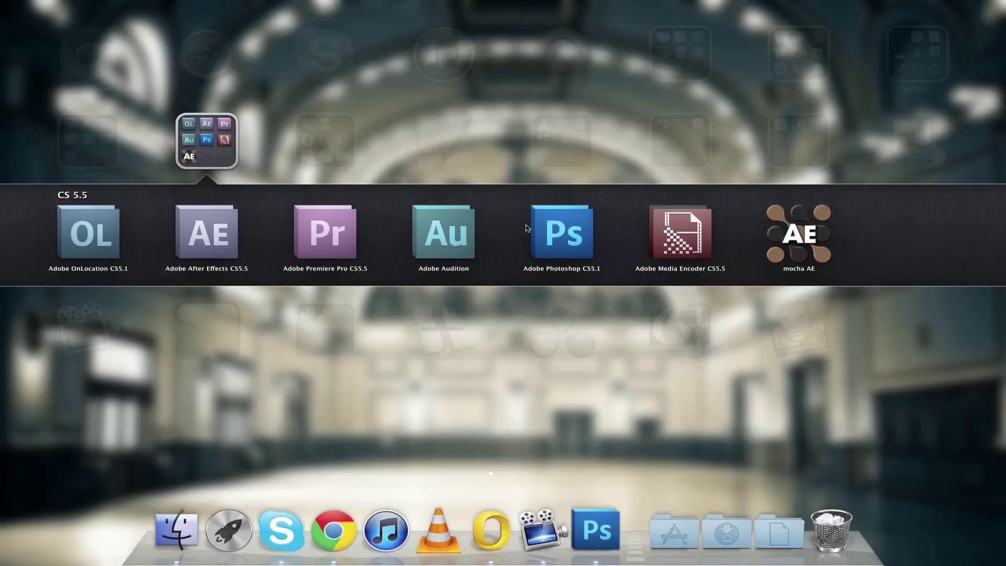
{"action": "left_click", "coordinate": [531, 229]}
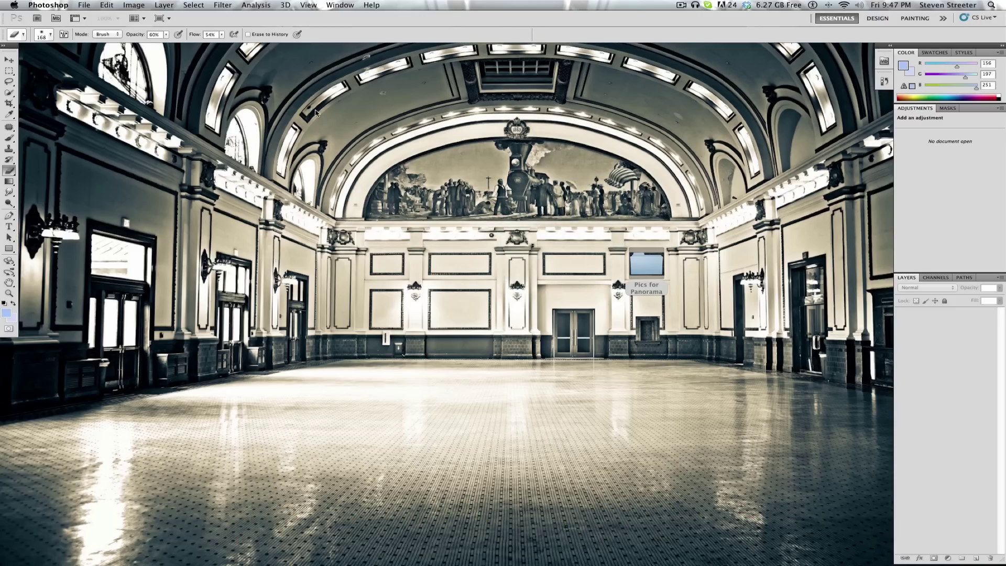
- Select both _-2.jpg and _-7.jpg in Pics for Panorama and open them in Photoshop
{"action": "left_click", "coordinate": [84, 4]}
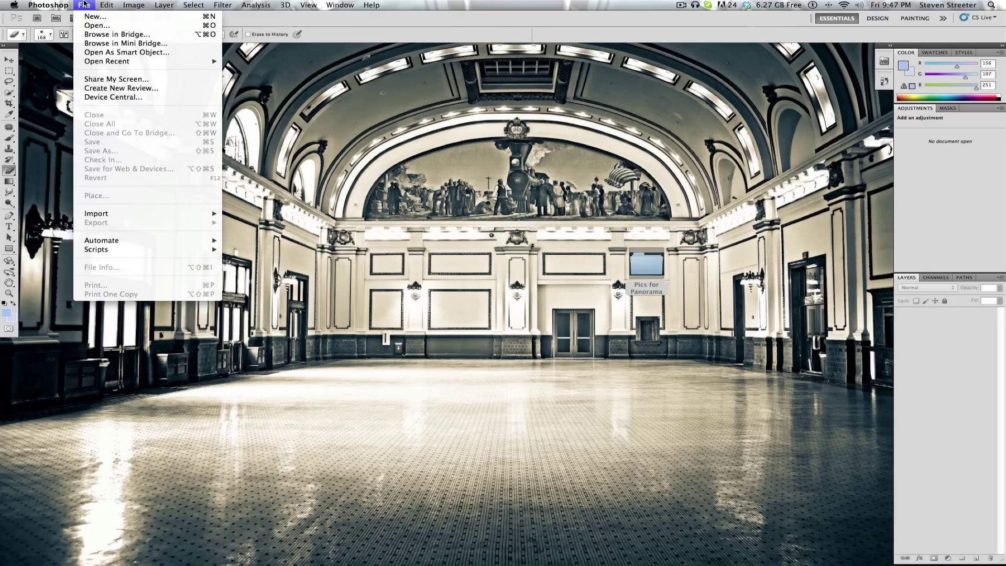
{"action": "left_click", "coordinate": [93, 26]}
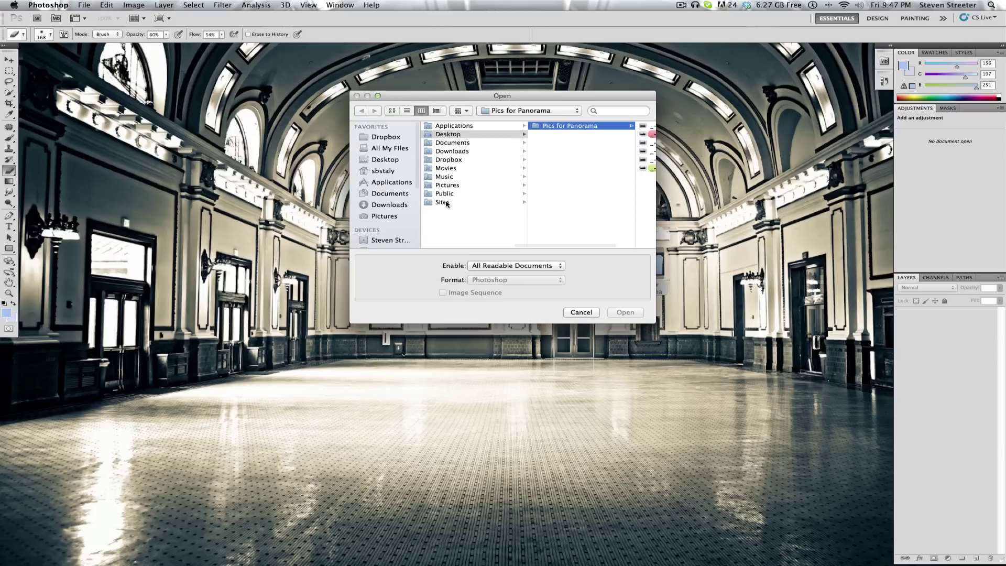
{"action": "left_click", "coordinate": [575, 130]}
{"action": "left_click", "coordinate": [576, 135]}
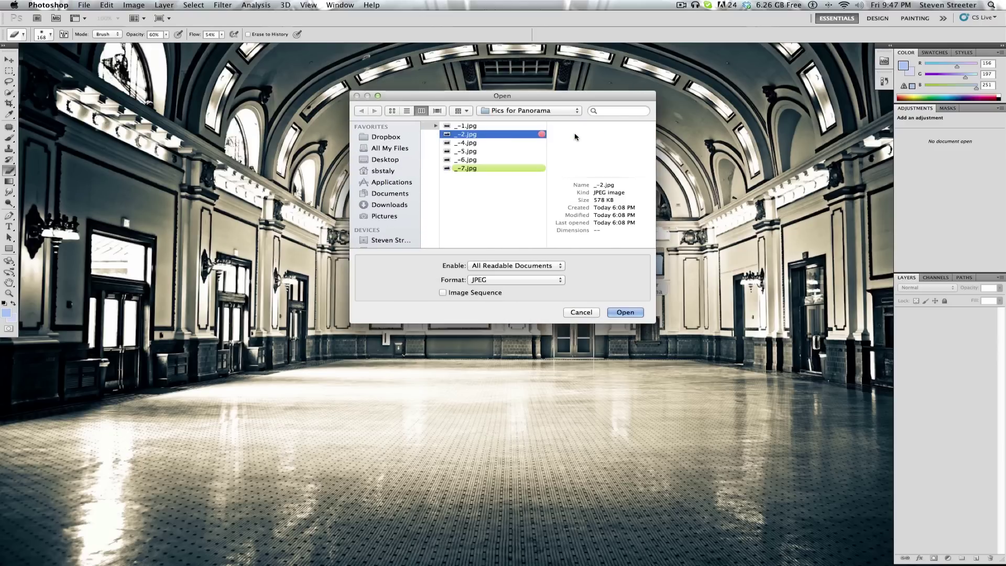
{"action": "left_click", "coordinate": [493, 171], "text": "super"}
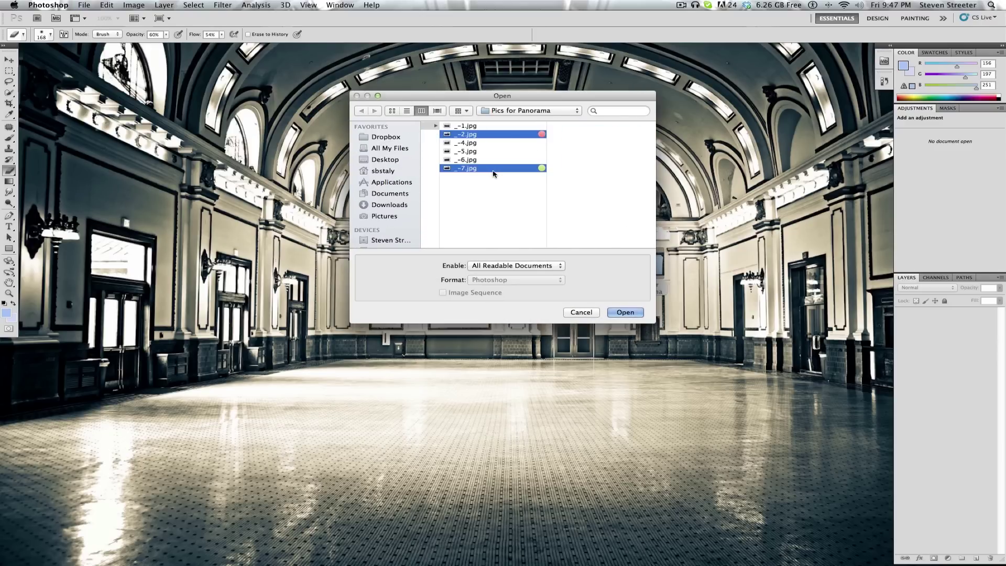
{"action": "left_click", "coordinate": [615, 314]}
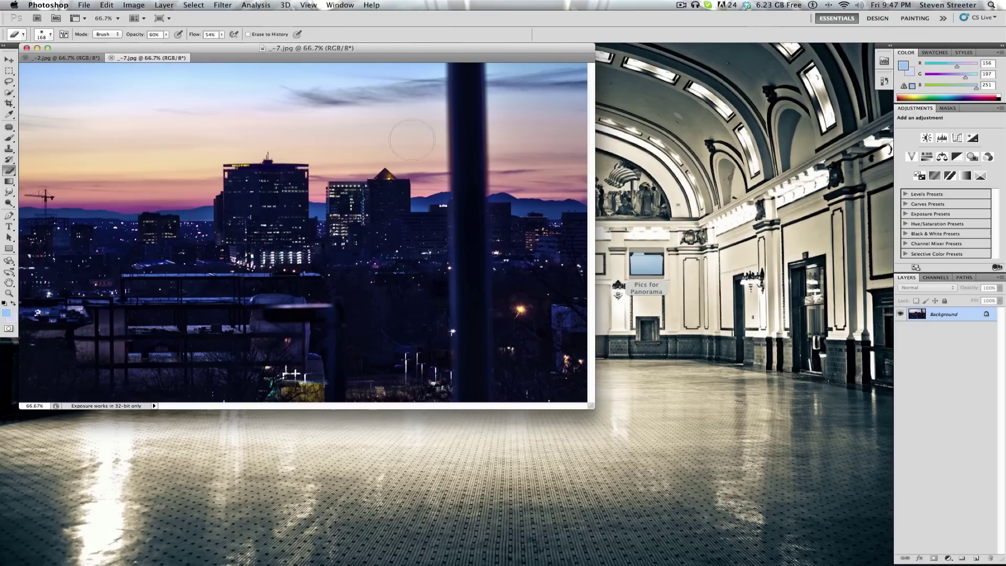
- Copy _-7.jpg into _-2.jpg as Layer 1, then close _-7.jpg
{"action": "left_click_drag", "start_coordinate": [167, 58], "coordinate": [218, 94]}
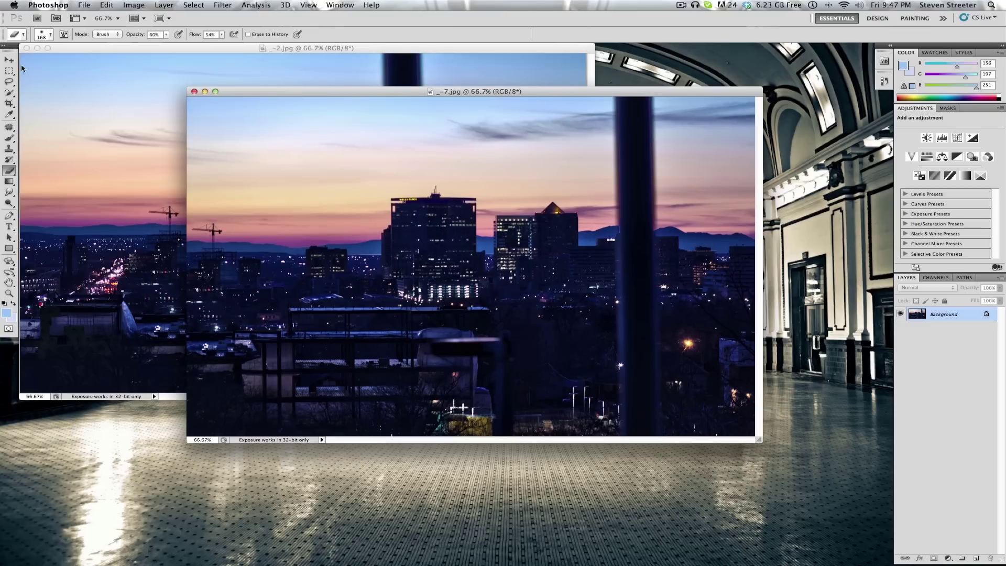
{"action": "left_click", "coordinate": [9, 60]}
{"action": "left_click_drag", "start_coordinate": [284, 142], "coordinate": [156, 122]}
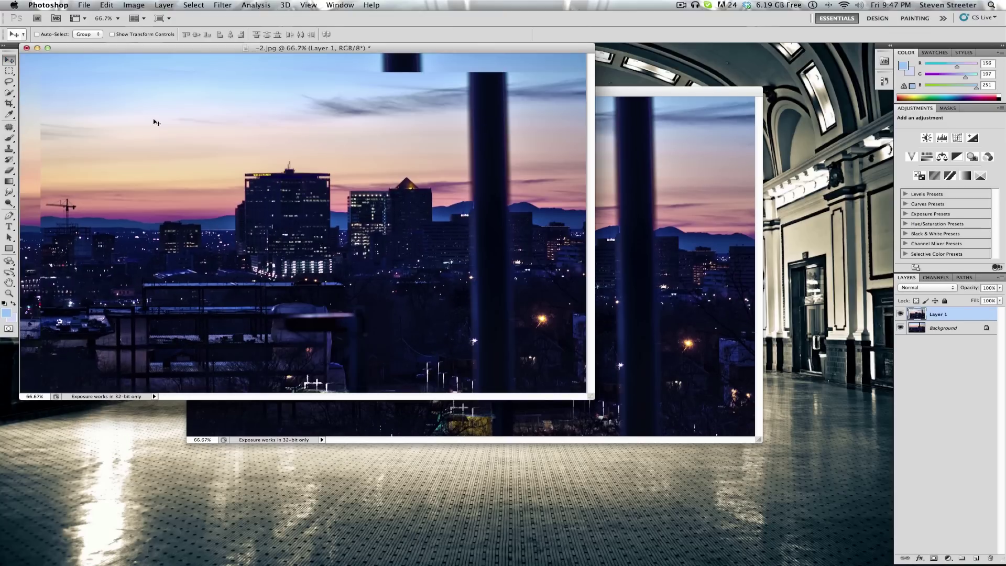
{"action": "left_click", "coordinate": [592, 95]}
{"action": "left_click", "coordinate": [194, 92]}
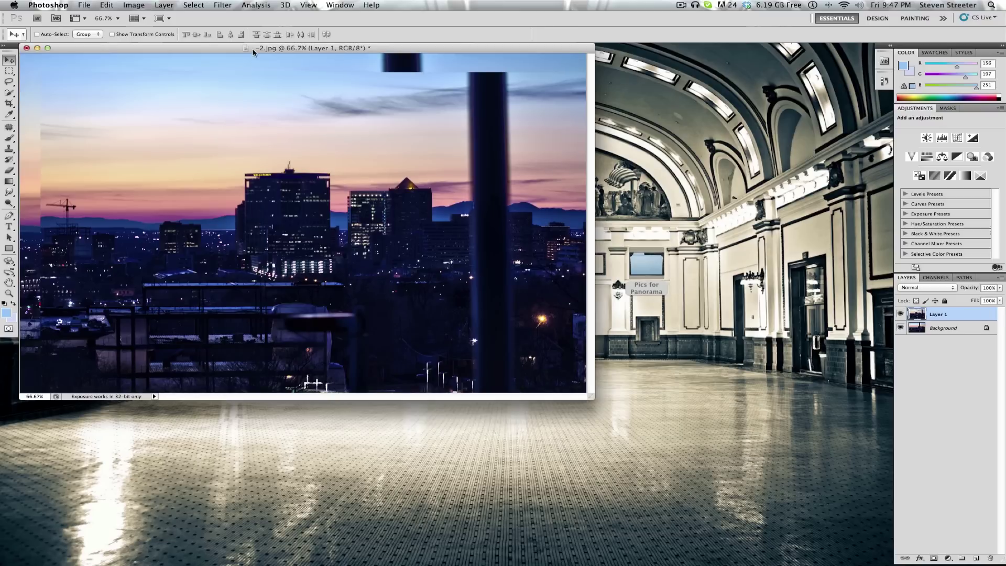
{"action": "left_click_drag", "start_coordinate": [244, 51], "coordinate": [423, 93]}
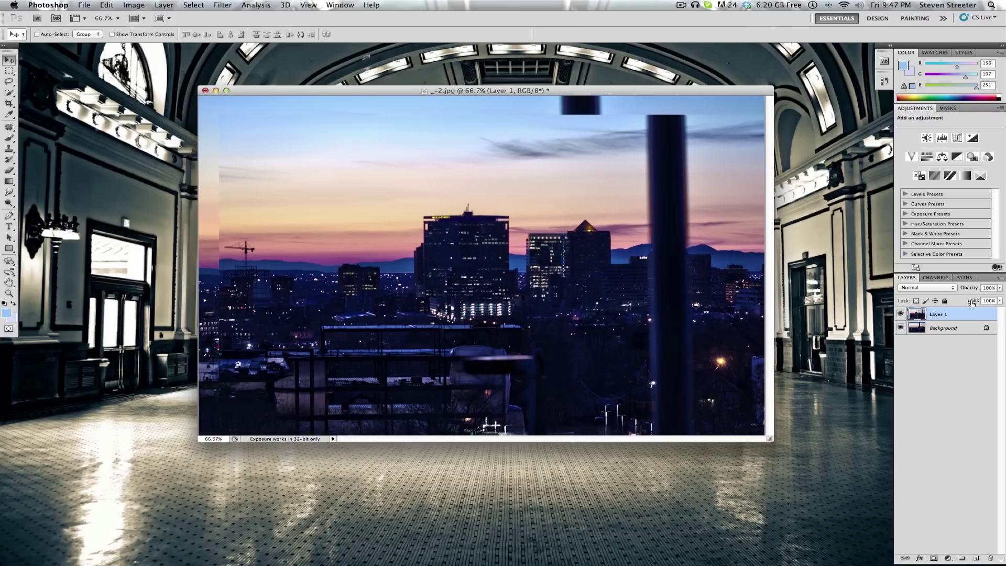
- Lower Layer 1's opacity to 70%
{"action": "left_click", "coordinate": [999, 288]}
{"action": "left_click_drag", "start_coordinate": [987, 299], "coordinate": [982, 299]}
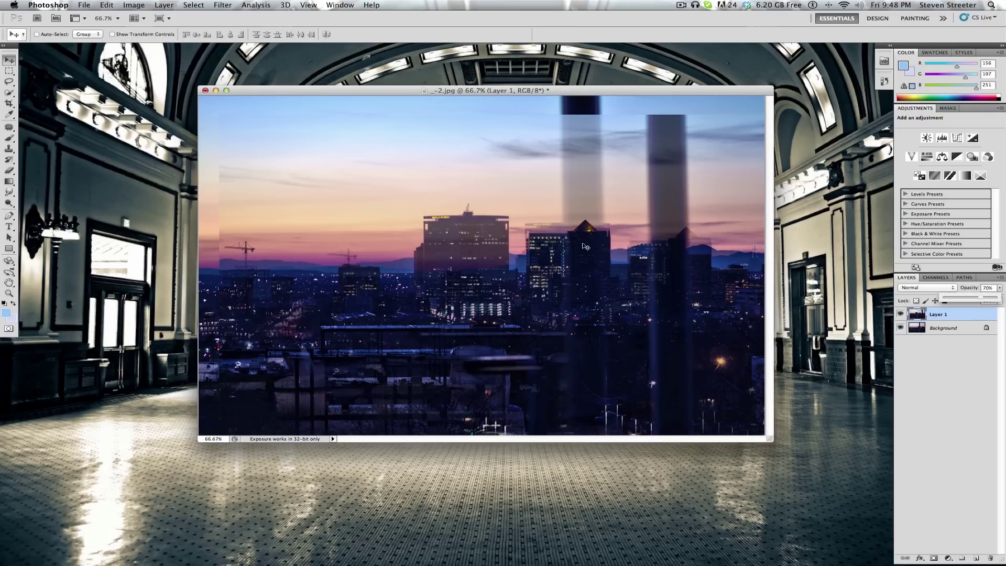
{"action": "left_click", "coordinate": [433, 220]}
- Shift Layer 1 right and fine-tune it at 200% zoom so the buildings line up
{"action": "left_click_drag", "start_coordinate": [432, 221], "coordinate": [536, 228]}
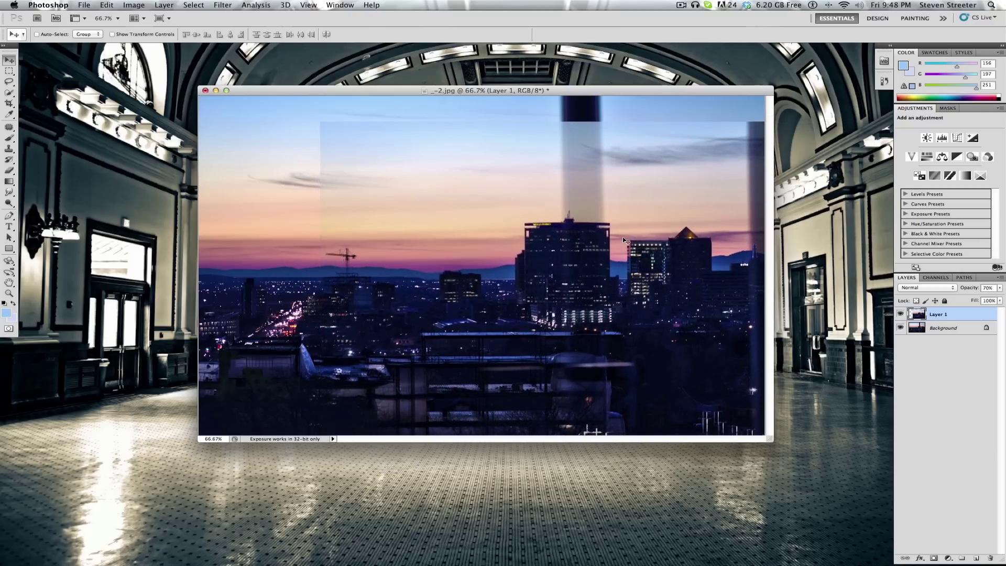
{"action": "key", "text": "super+equal"}
{"action": "key", "text": "super+equal"}
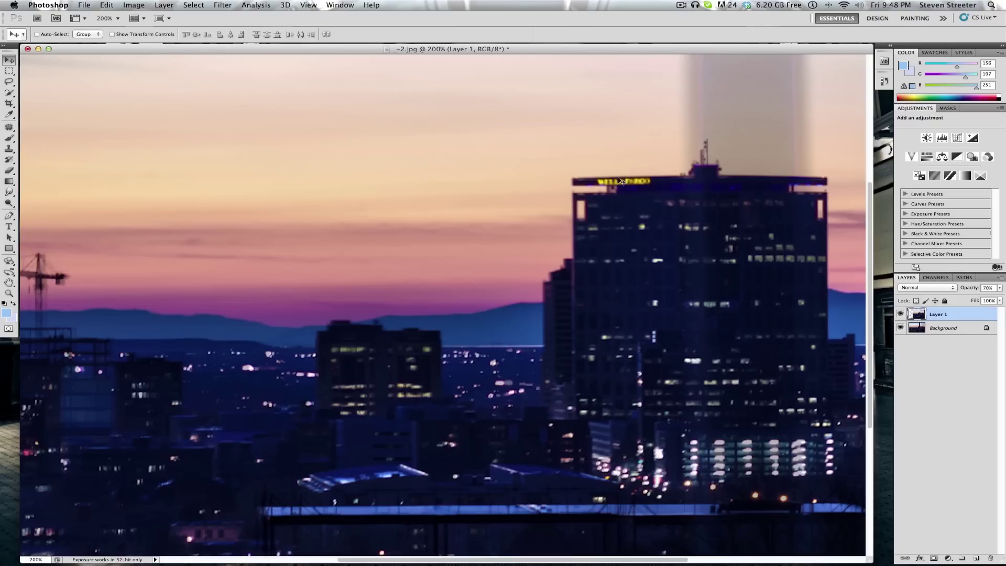
{"action": "key", "text": "Right"}
{"action": "key", "text": "Right"}
{"action": "key", "text": "Right"}
{"action": "key", "text": "Down"}
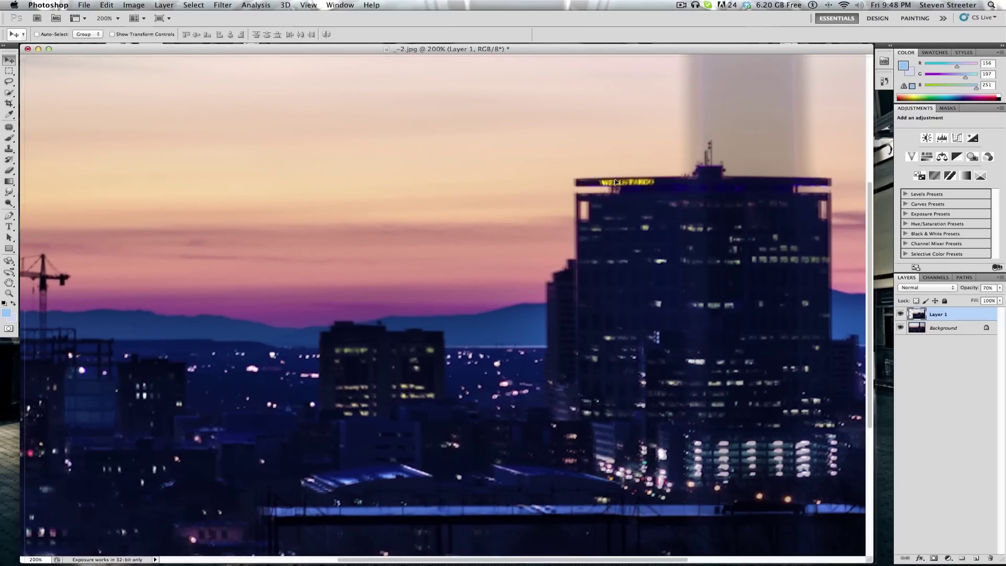
{"action": "left_click_drag", "start_coordinate": [616, 182], "coordinate": [614, 181]}
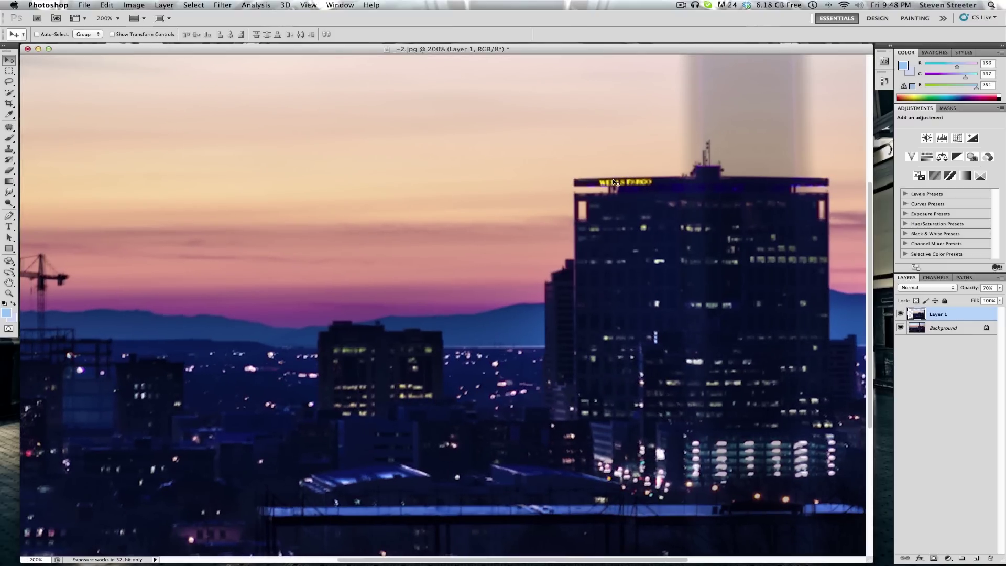
{"action": "key", "text": "super+minus"}
{"action": "key", "text": "super+minus"}
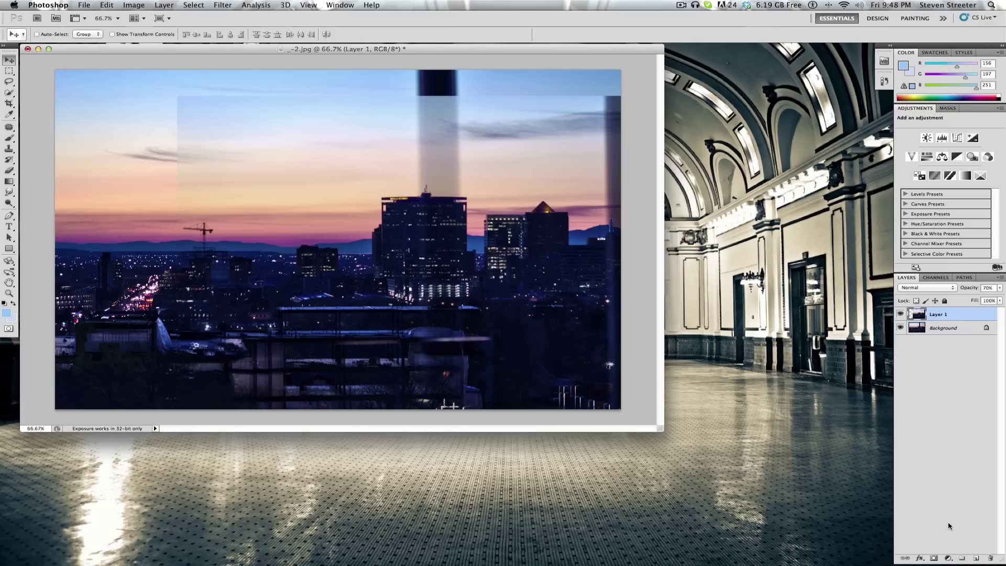
- Add a mask to Layer 1, paint black over the sky seams and white over the pole strip
{"action": "left_click", "coordinate": [935, 558]}
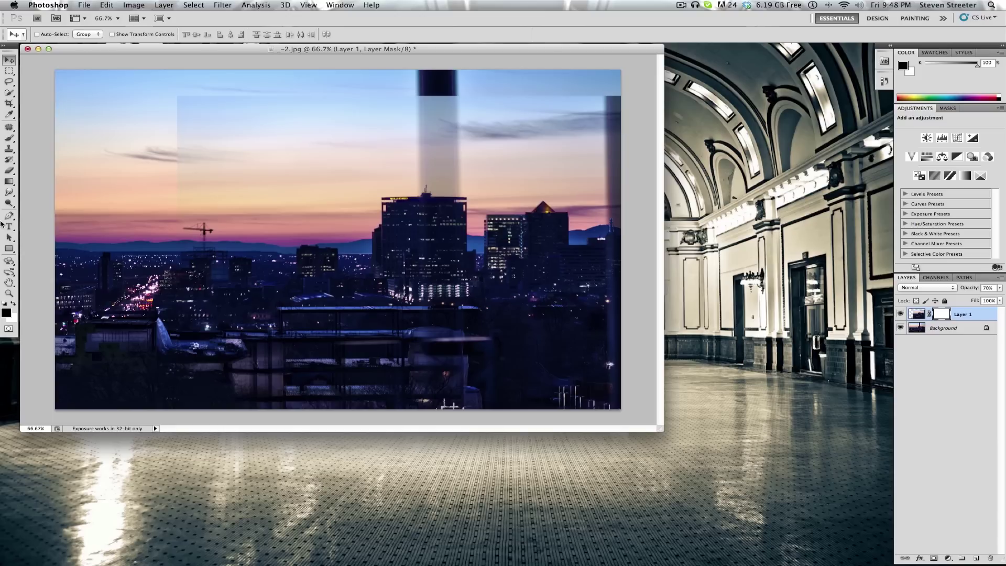
{"action": "left_click", "coordinate": [10, 139]}
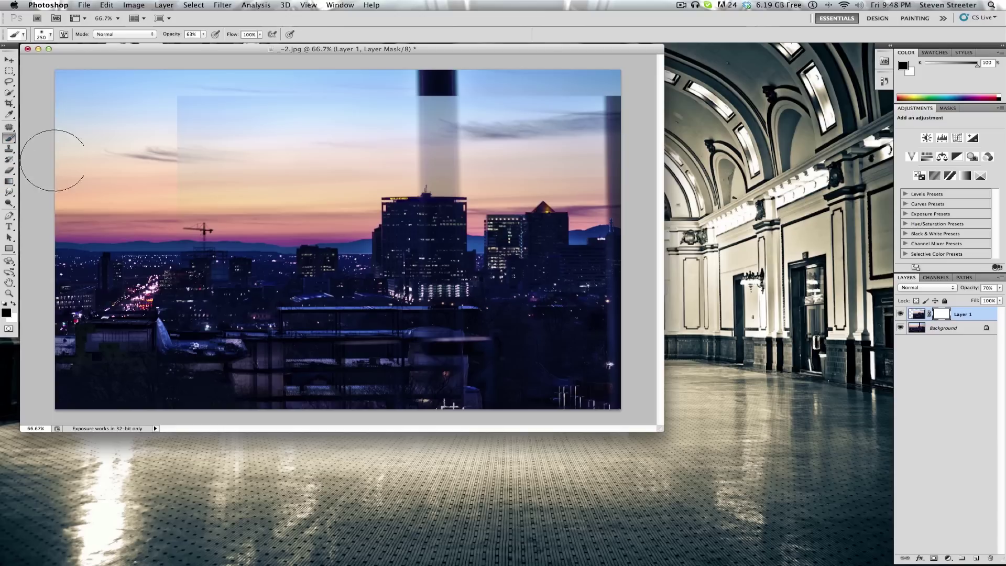
{"action": "mouse_move", "coordinate": [164, 140]}
{"action": "left_mouse_down"}
{"action": "mouse_move", "coordinate": [179, 103]}
{"action": "mouse_move", "coordinate": [150, 129]}
{"action": "mouse_move", "coordinate": [188, 94]}
{"action": "mouse_move", "coordinate": [163, 182]}
{"action": "mouse_move", "coordinate": [171, 205]}
{"action": "left_mouse_up"}
{"action": "mouse_move", "coordinate": [616, 105]}
{"action": "left_mouse_down"}
{"action": "mouse_move", "coordinate": [630, 174]}
{"action": "mouse_move", "coordinate": [625, 125]}
{"action": "mouse_move", "coordinate": [606, 237]}
{"action": "mouse_move", "coordinate": [631, 157]}
{"action": "mouse_move", "coordinate": [632, 112]}
{"action": "left_mouse_up"}
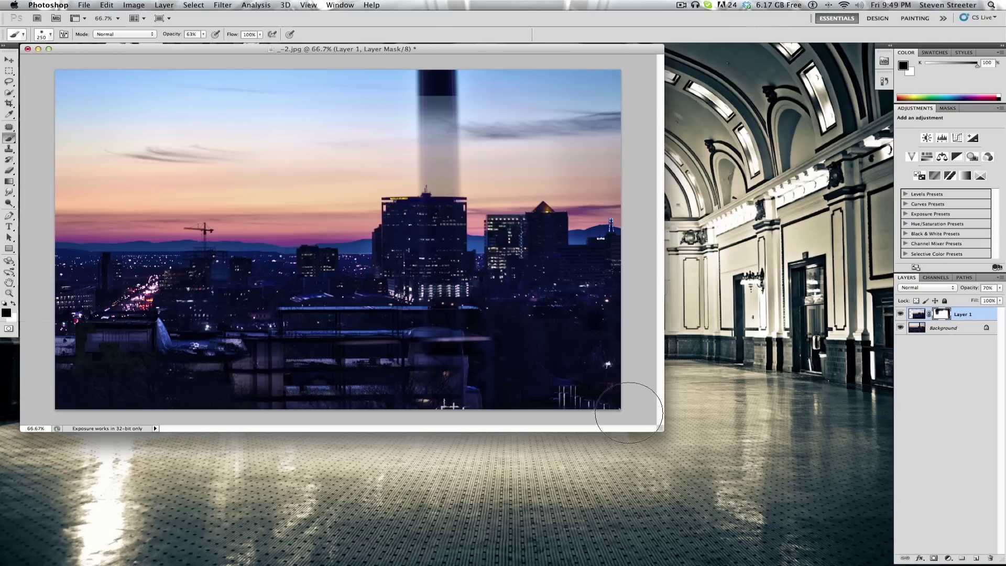
{"action": "key", "text": "x"}
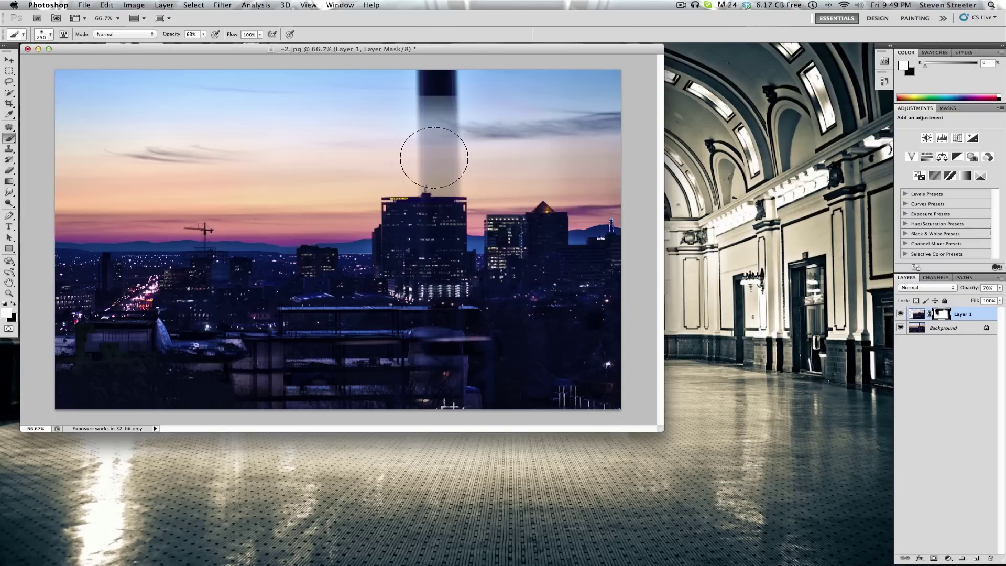
{"action": "mouse_move", "coordinate": [433, 157]}
{"action": "left_mouse_down"}
{"action": "mouse_move", "coordinate": [435, 100]}
{"action": "mouse_move", "coordinate": [439, 181]}
{"action": "mouse_move", "coordinate": [435, 135]}
{"action": "left_mouse_up"}
- Add a new empty Layer 2 and sample the sky colour near the top as foreground
{"action": "key", "text": "x"}
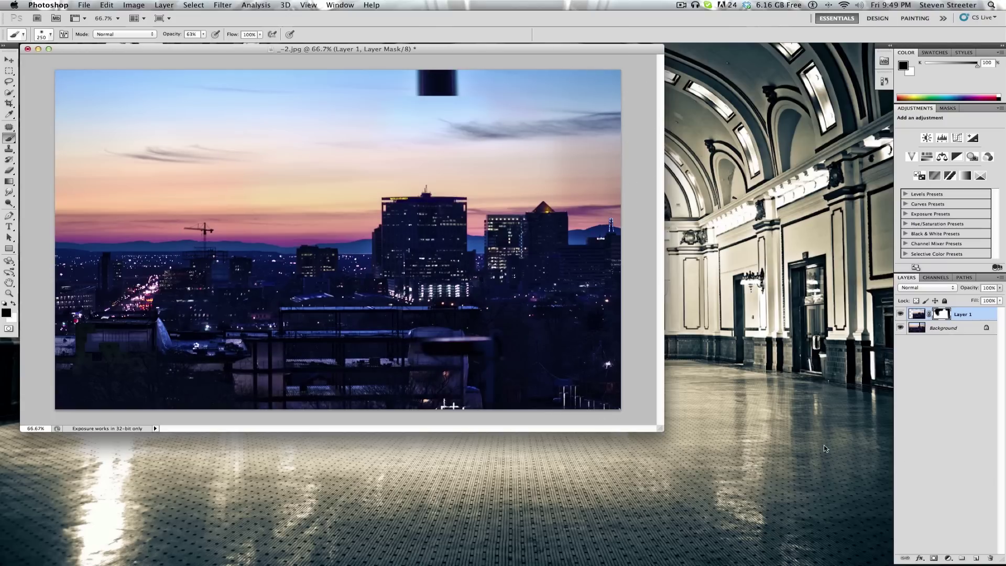
{"action": "left_click", "coordinate": [974, 558]}
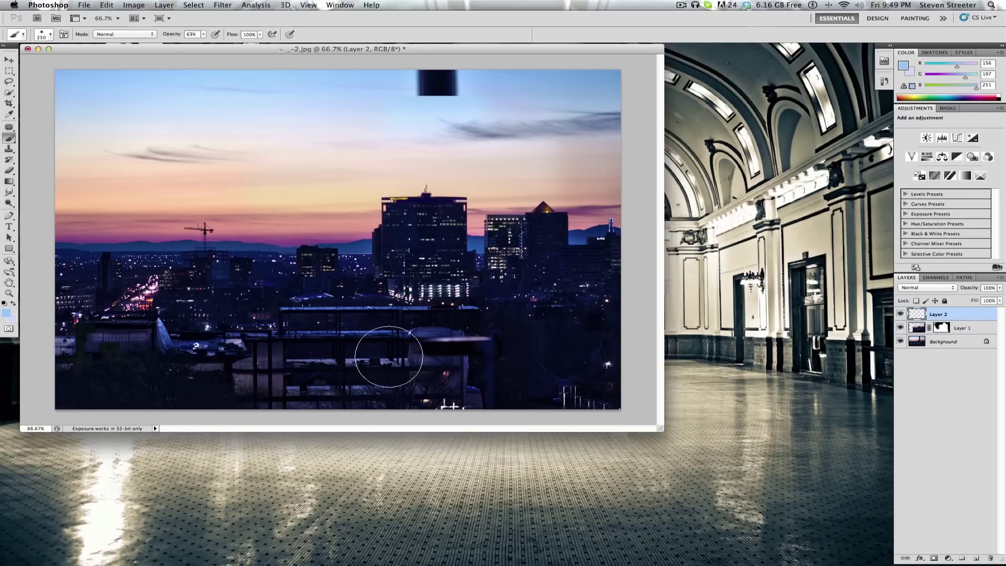
{"action": "key", "text": "i"}
{"action": "left_click", "coordinate": [266, 139]}
{"action": "left_click", "coordinate": [6, 312]}
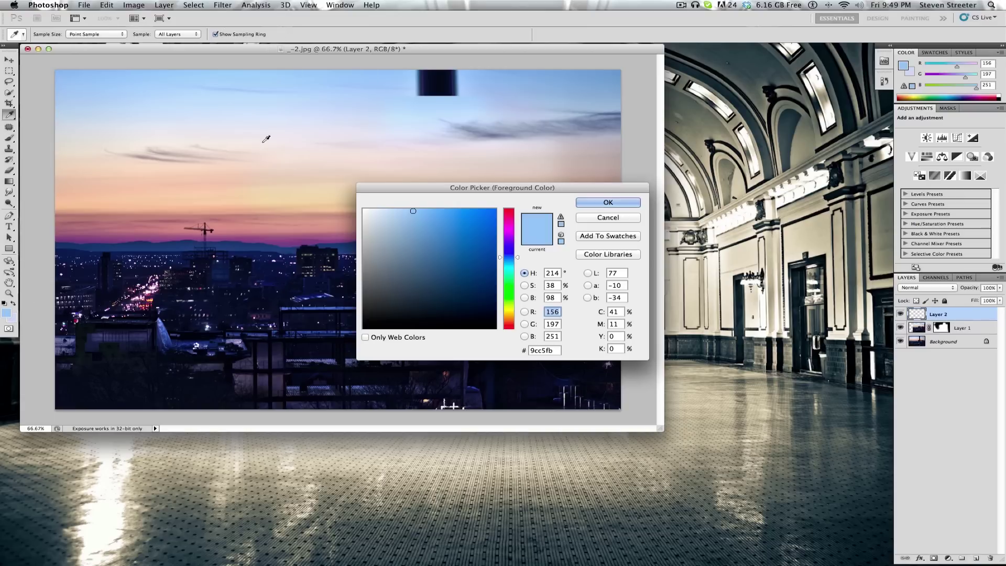
{"action": "left_click", "coordinate": [406, 74]}
{"action": "key", "text": "Return"}
{"action": "key", "text": "b"}
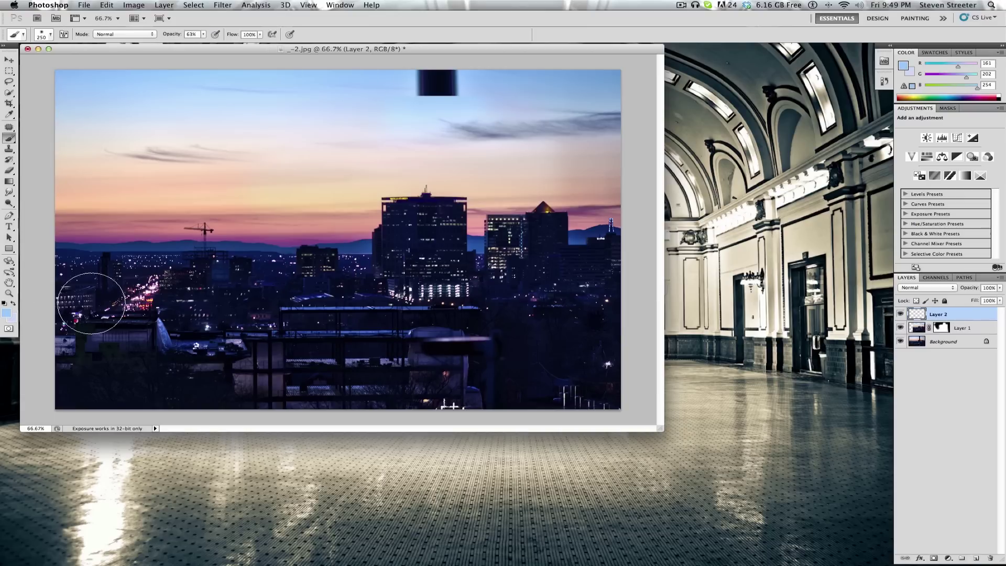
- Sample a paler sky colour as the new foreground colour
{"action": "key", "text": "i"}
{"action": "left_click", "coordinate": [6, 313]}
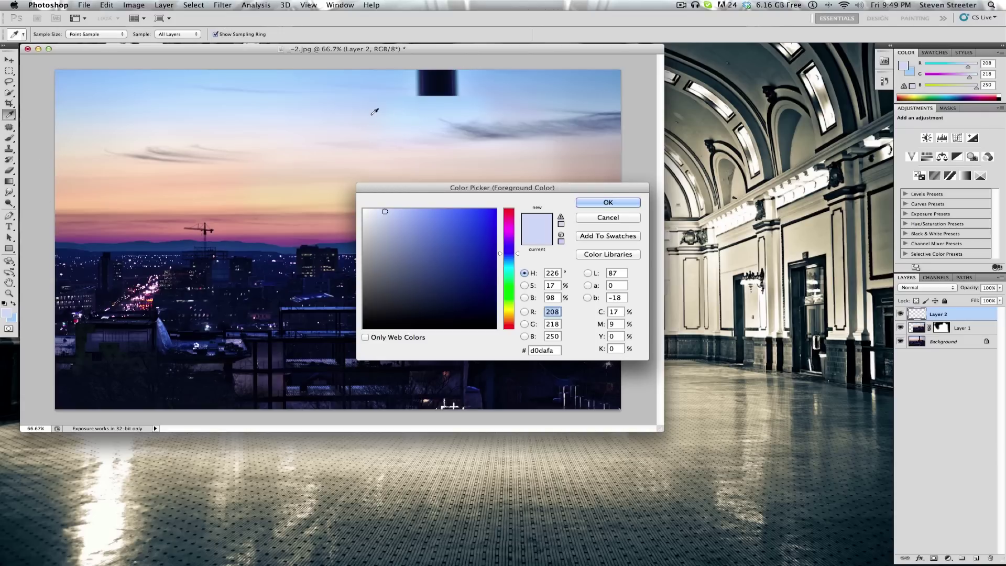
{"action": "left_click", "coordinate": [377, 111]}
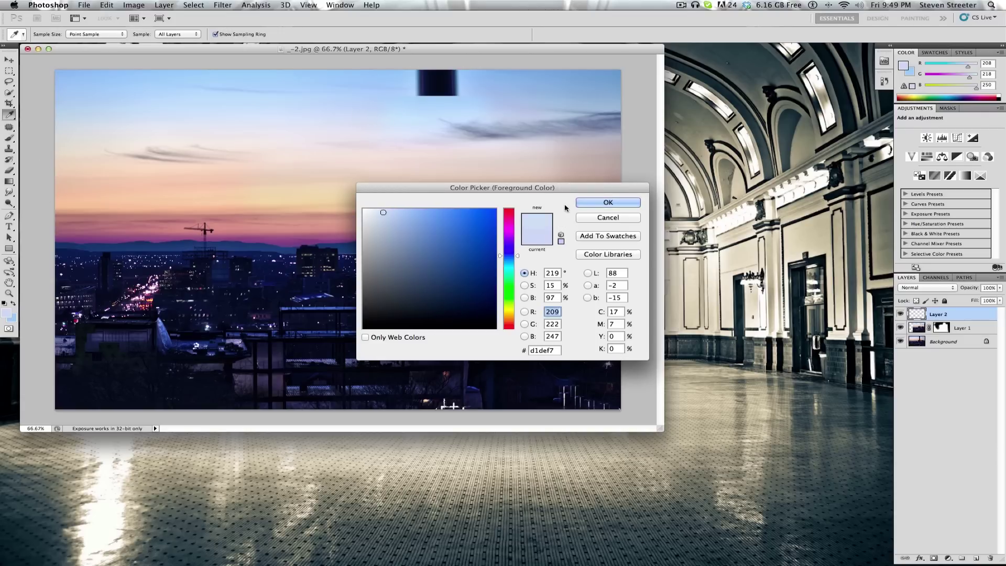
{"action": "key", "text": "Return"}
{"action": "key", "text": "b"}
- Select the upper-right sky out to the image edge and fill it with a blue gradient
{"action": "left_click", "coordinate": [9, 70]}
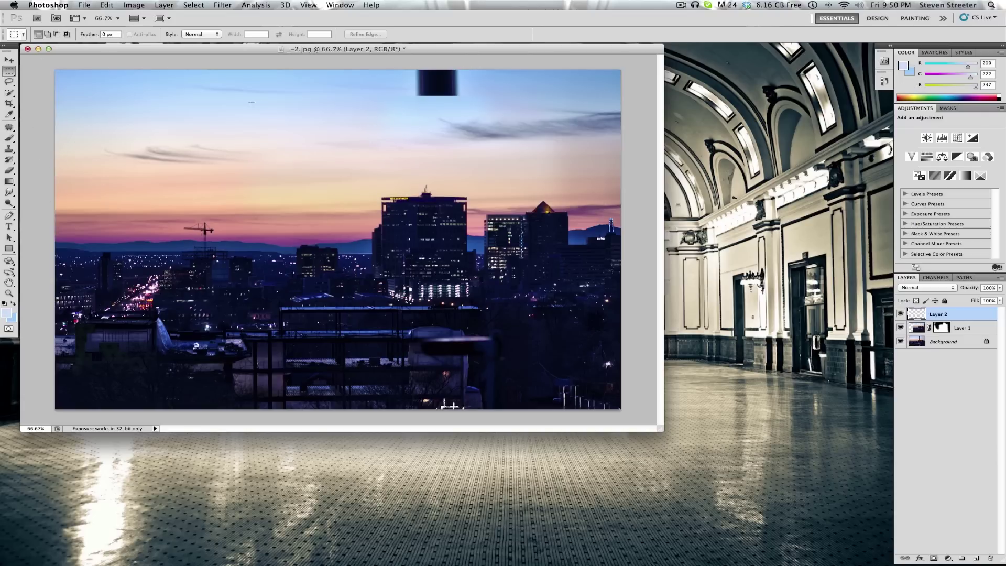
{"action": "left_click_drag", "start_coordinate": [510, 122], "coordinate": [620, 135]}
{"action": "left_click", "coordinate": [9, 181]}
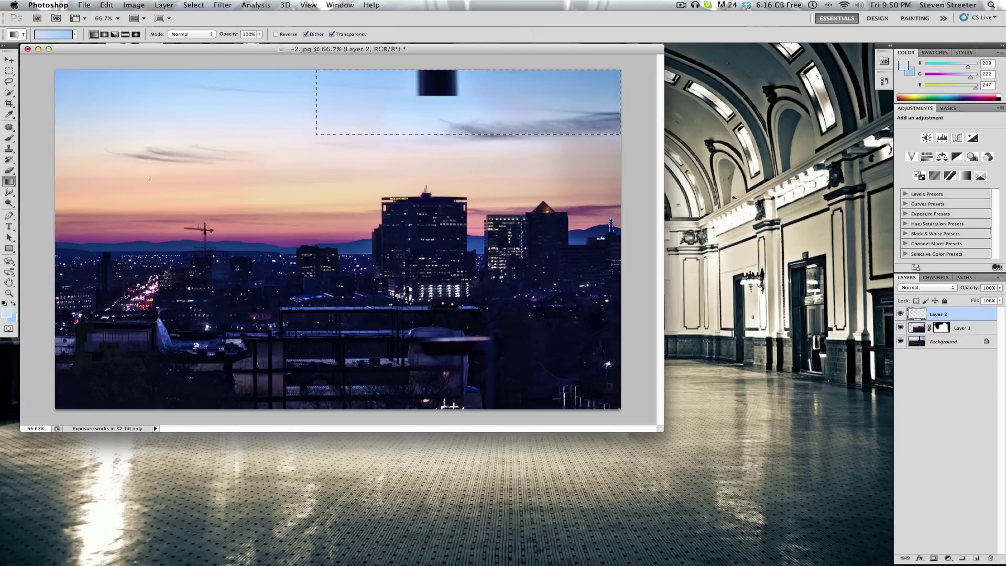
{"action": "left_click_drag", "start_coordinate": [410, 79], "coordinate": [411, 100]}
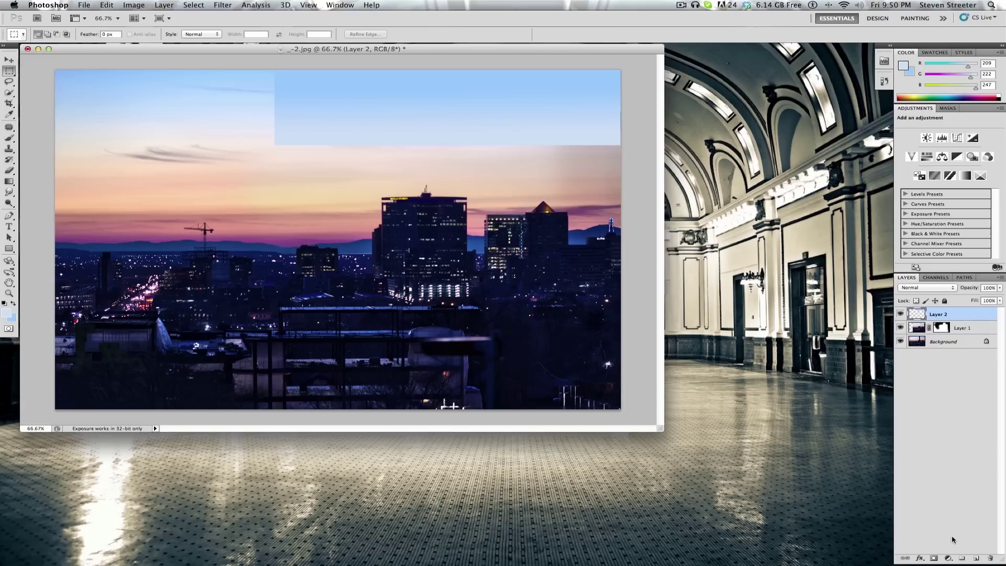
- Mask Layer 2 and brush the blue patch's hard edges into the surrounding sky
{"action": "left_click", "coordinate": [934, 557]}
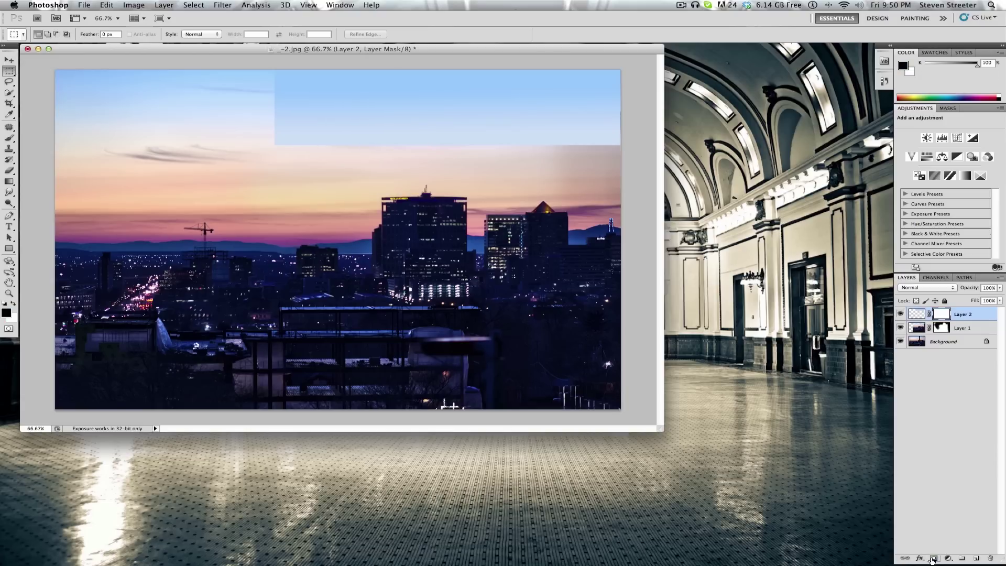
{"action": "left_click", "coordinate": [9, 138]}
{"action": "mouse_move", "coordinate": [236, 105]}
{"action": "left_mouse_down"}
{"action": "mouse_move", "coordinate": [523, 162]}
{"action": "mouse_move", "coordinate": [598, 137]}
{"action": "mouse_move", "coordinate": [368, 162]}
{"action": "mouse_move", "coordinate": [378, 166]}
{"action": "left_mouse_up"}
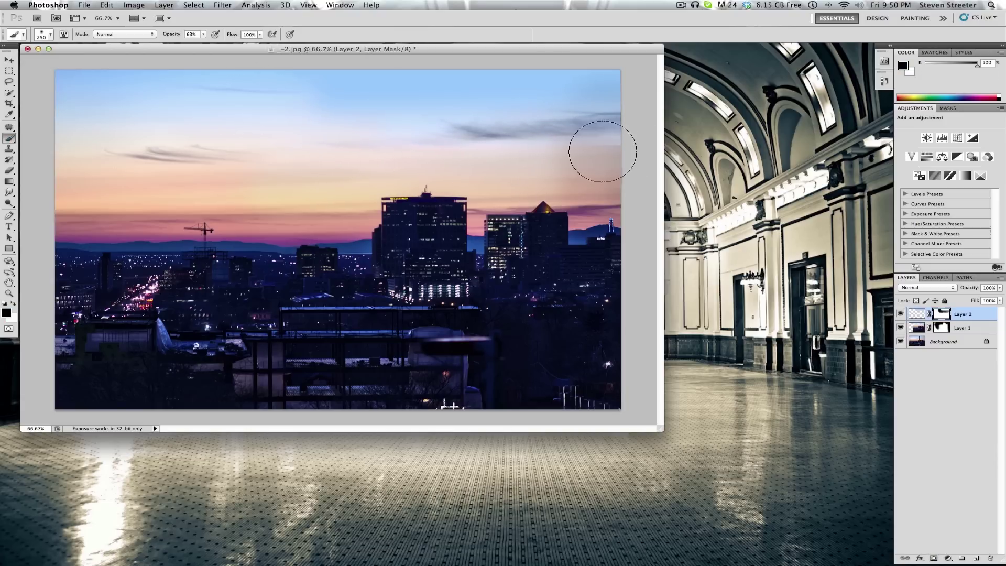
{"action": "key", "text": "x"}
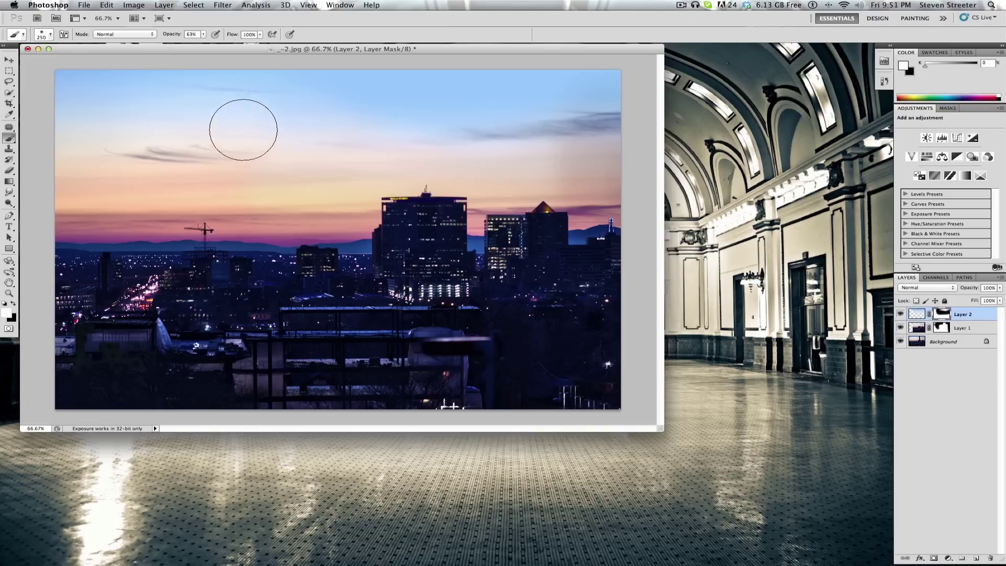
- Merge all visible layers into one with Layer > Merge Visible
{"action": "left_click", "coordinate": [9, 59]}
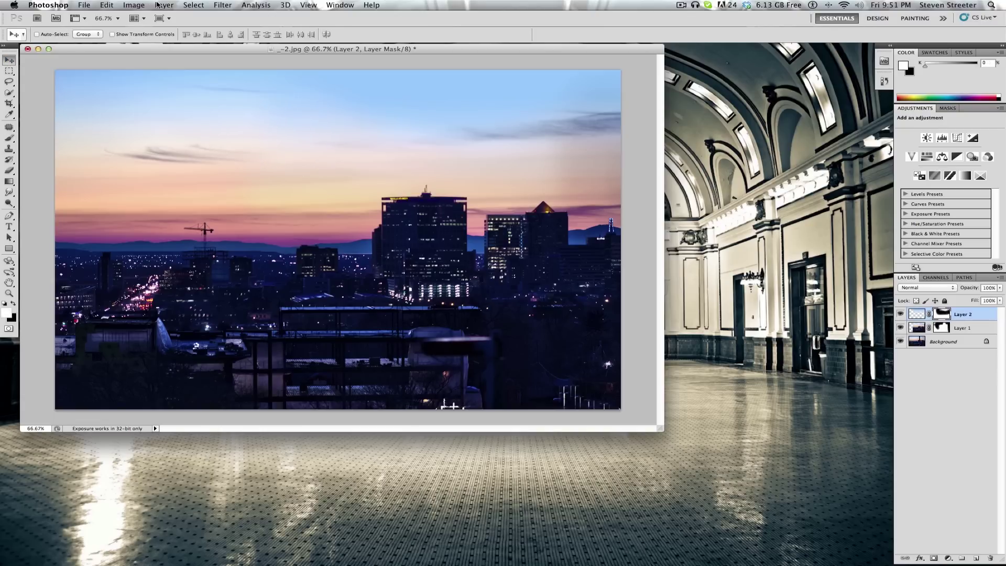
{"action": "left_click", "coordinate": [160, 5]}
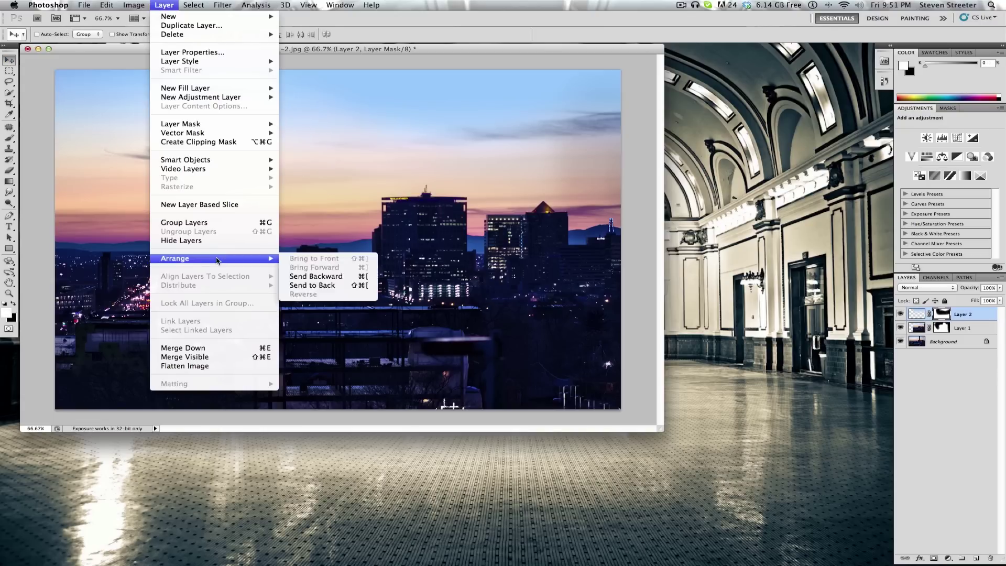
{"action": "left_click", "coordinate": [201, 365]}
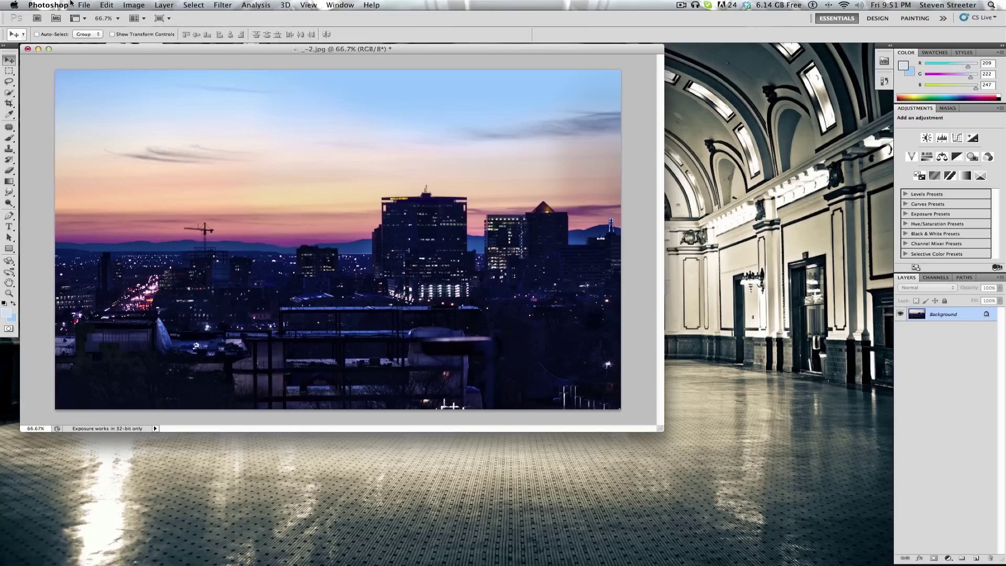
- Save the image as TIFF _-3.tif with default TIFF options and preview it
{"action": "left_click", "coordinate": [83, 5]}
{"action": "left_click", "coordinate": [107, 156]}
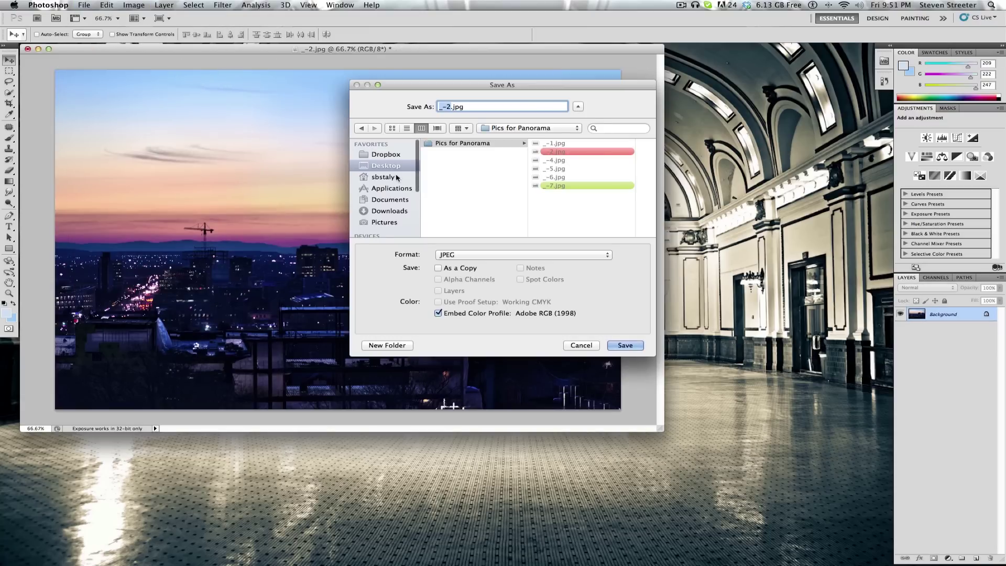
{"action": "left_click", "coordinate": [512, 255]}
{"action": "left_click", "coordinate": [492, 347]}
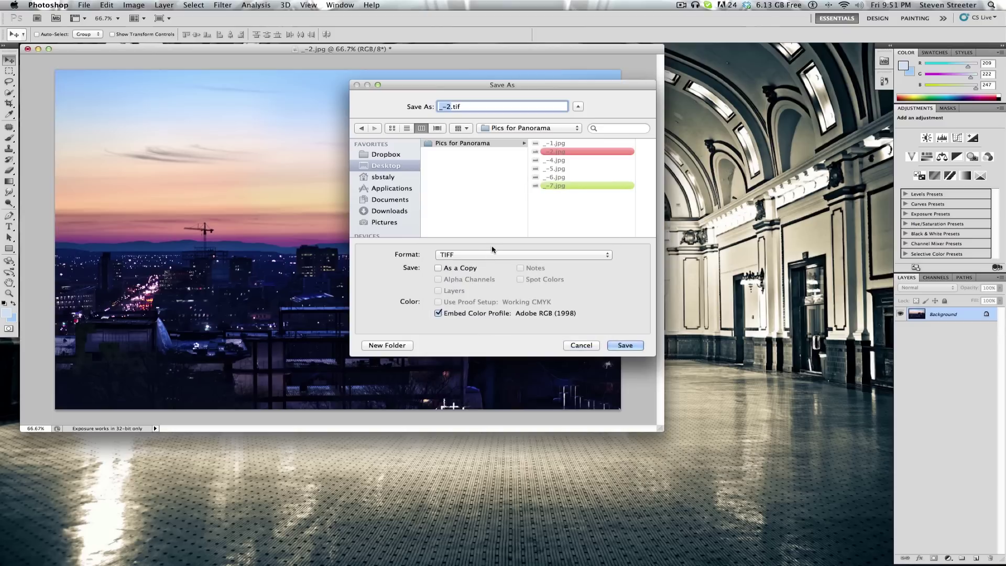
{"action": "key", "text": "Right"}
{"action": "key", "text": "BackSpace"}
{"action": "type", "text": "2"}
{"action": "key", "text": "Return"}
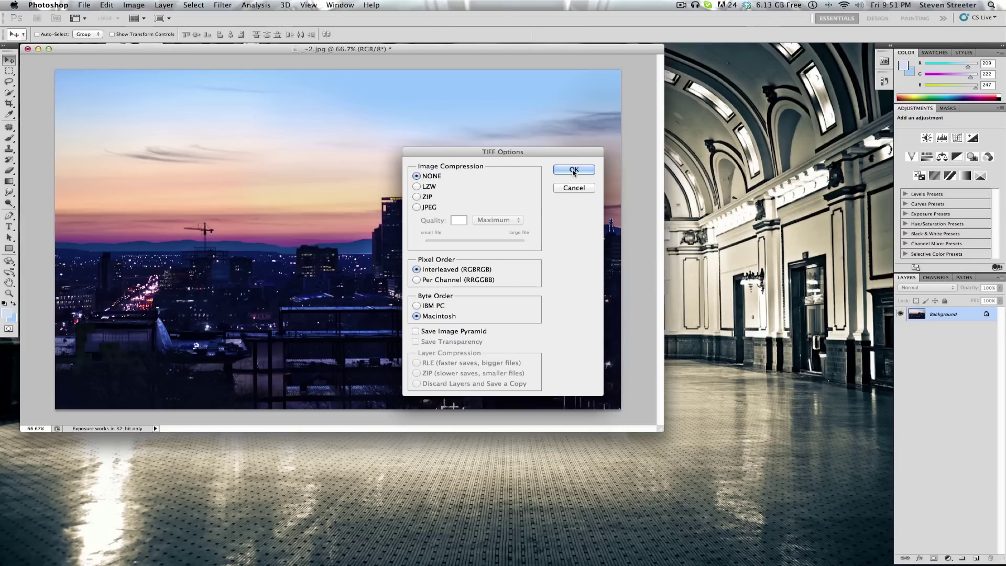
{"action": "left_click", "coordinate": [572, 170]}
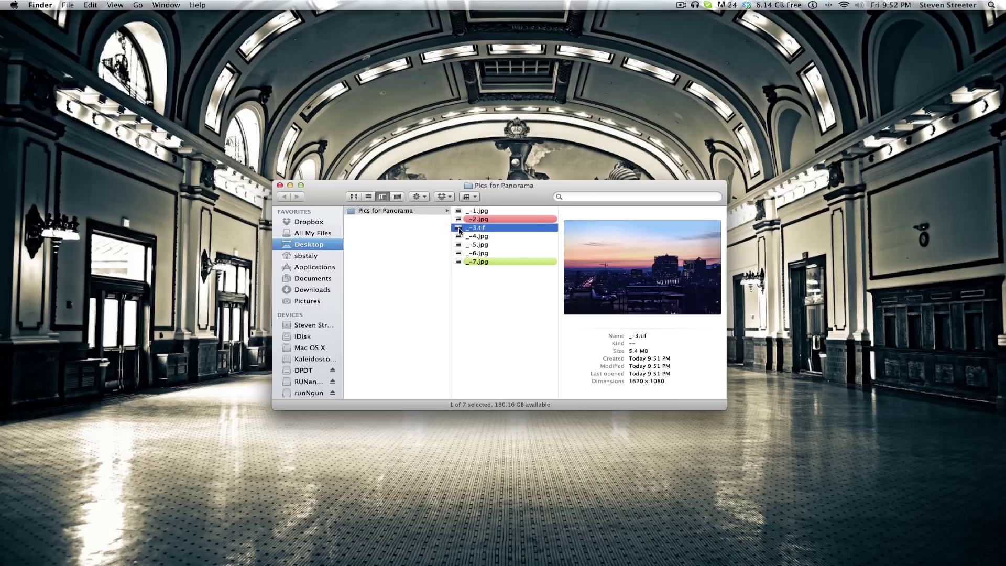
{"action": "key", "text": "space"}
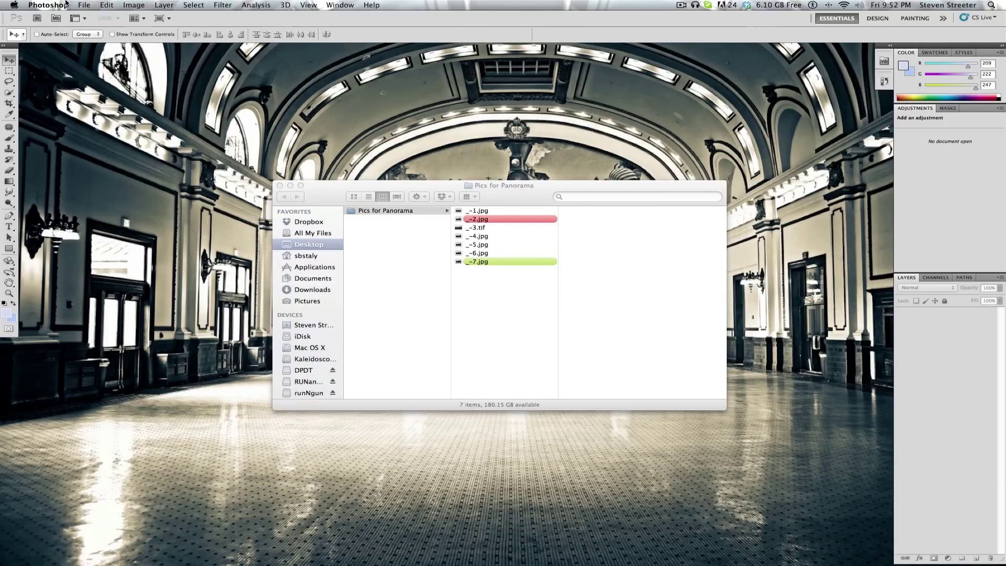
- Run Photomerge on _-1.jpg, _-3.tif, _-4.jpg, _-5.jpg and _-6.jpg to build Untitled_Panorama1
{"action": "left_click", "coordinate": [82, 5]}
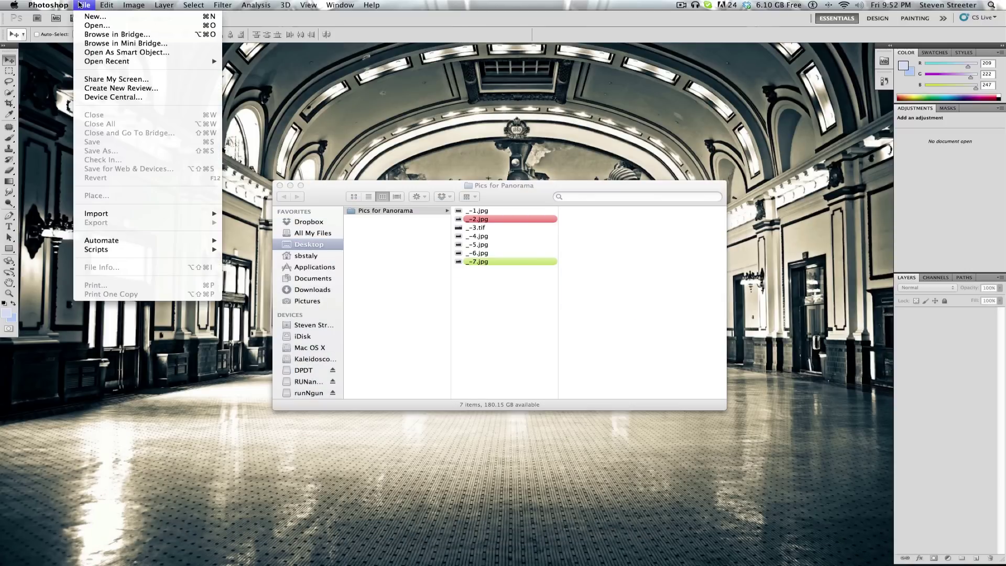
{"action": "mouse_move", "coordinate": [110, 241]}
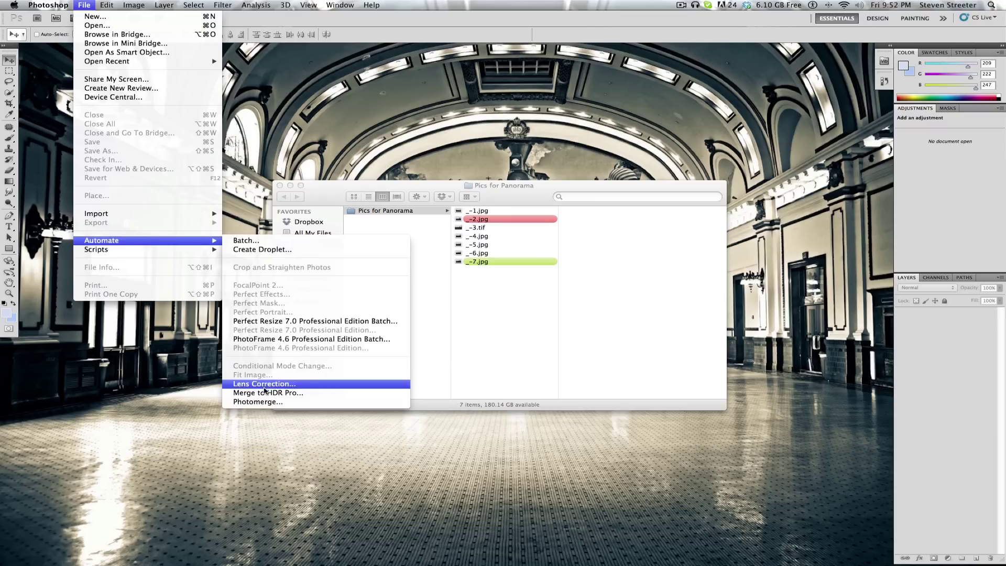
{"action": "left_click", "coordinate": [258, 402]}
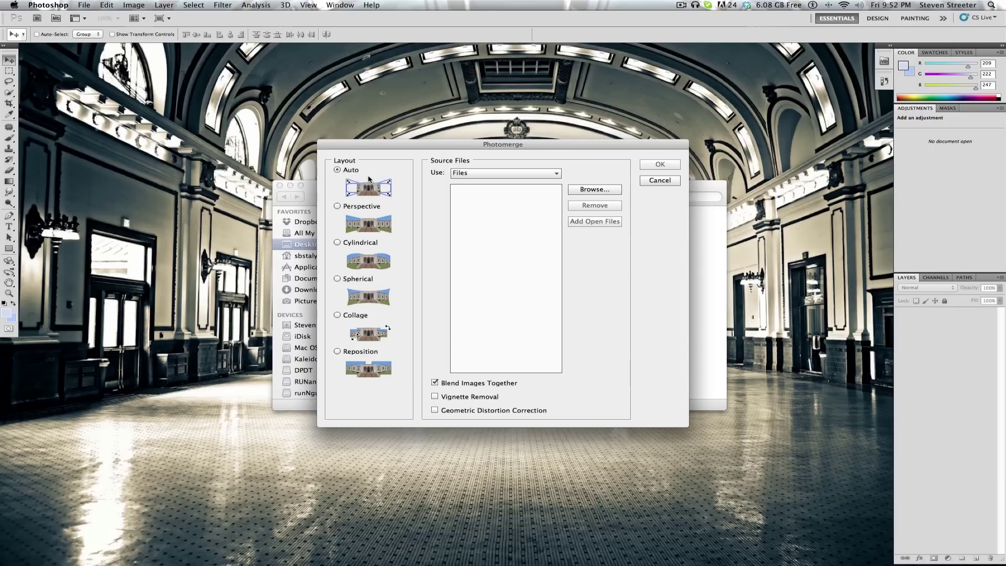
{"action": "left_click", "coordinate": [600, 191]}
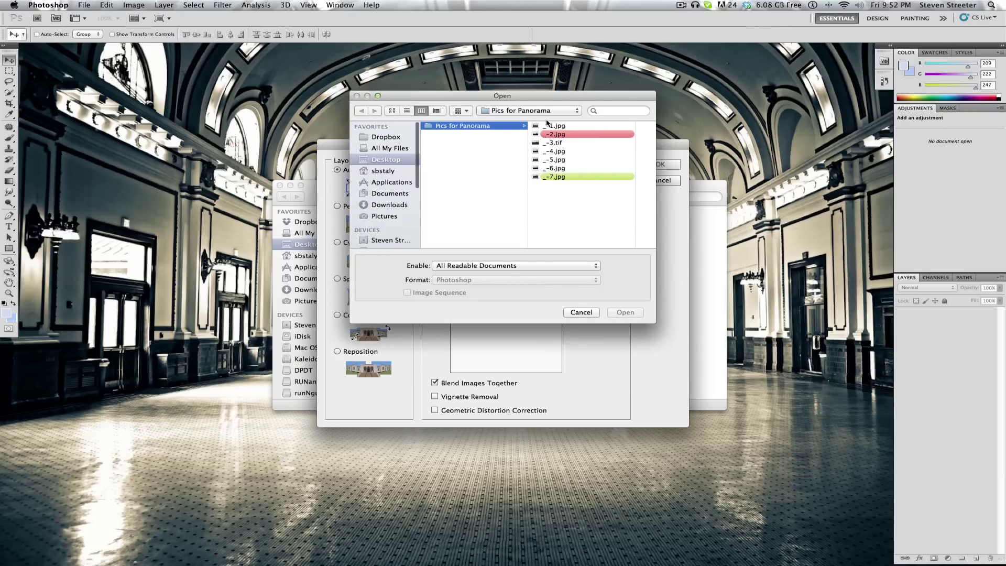
{"action": "left_click", "coordinate": [548, 126]}
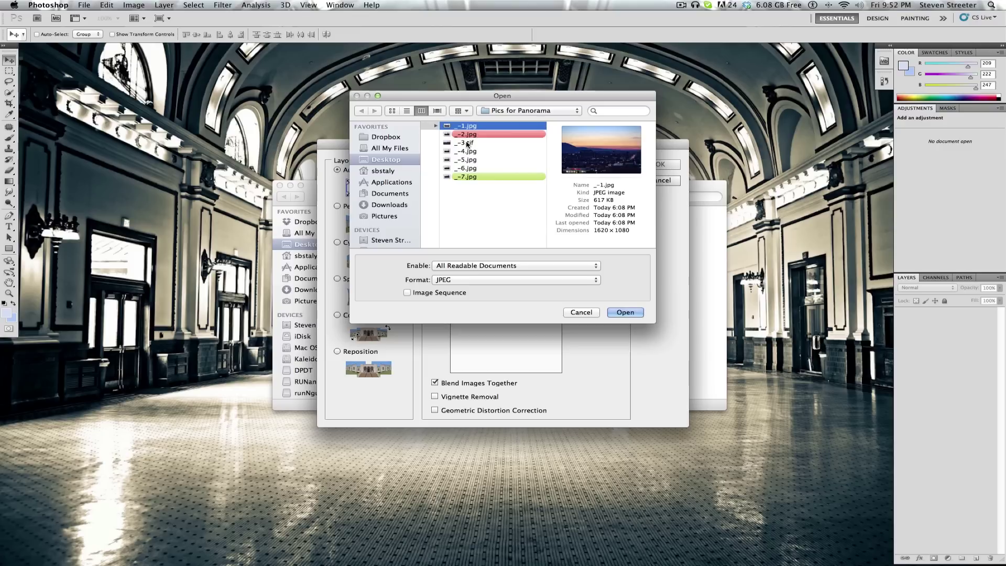
{"action": "left_click_drag", "start_coordinate": [468, 144], "coordinate": [468, 169]}
{"action": "left_click", "coordinate": [625, 312]}
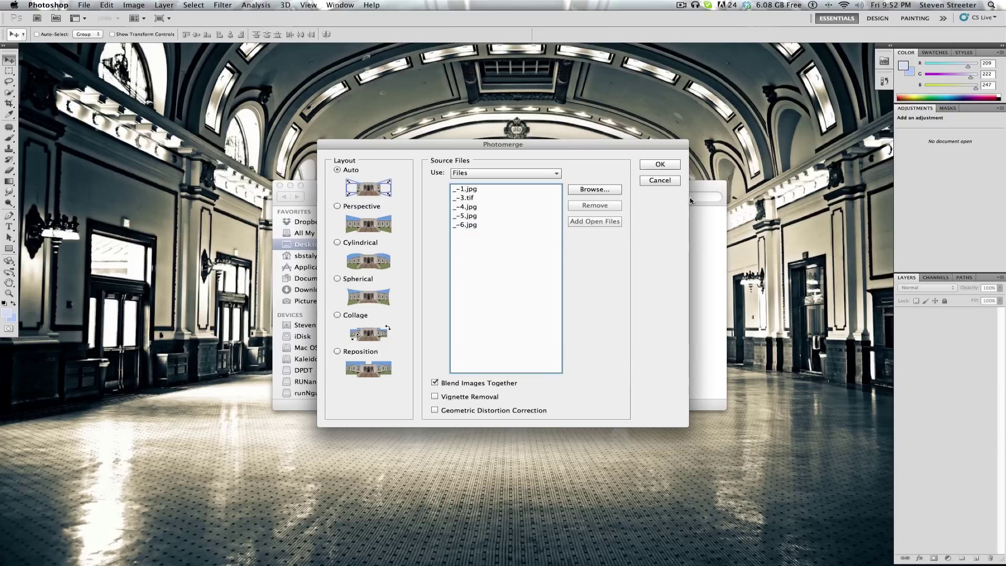
{"action": "left_click", "coordinate": [660, 164]}
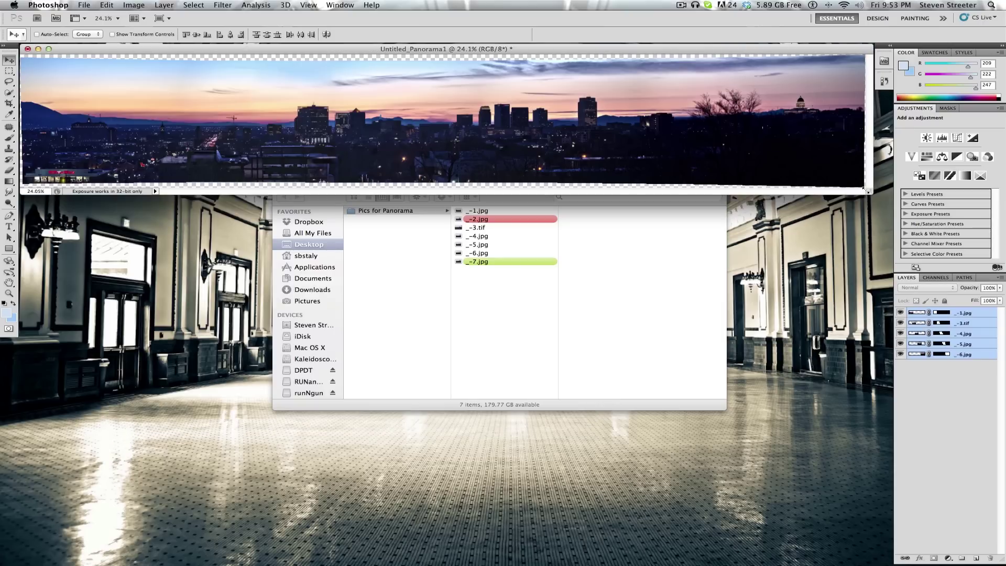
- Free-transform the panorama, stretching left, right, top and bottom to cover the empty edges
{"action": "left_click_drag", "start_coordinate": [867, 191], "coordinate": [881, 224]}
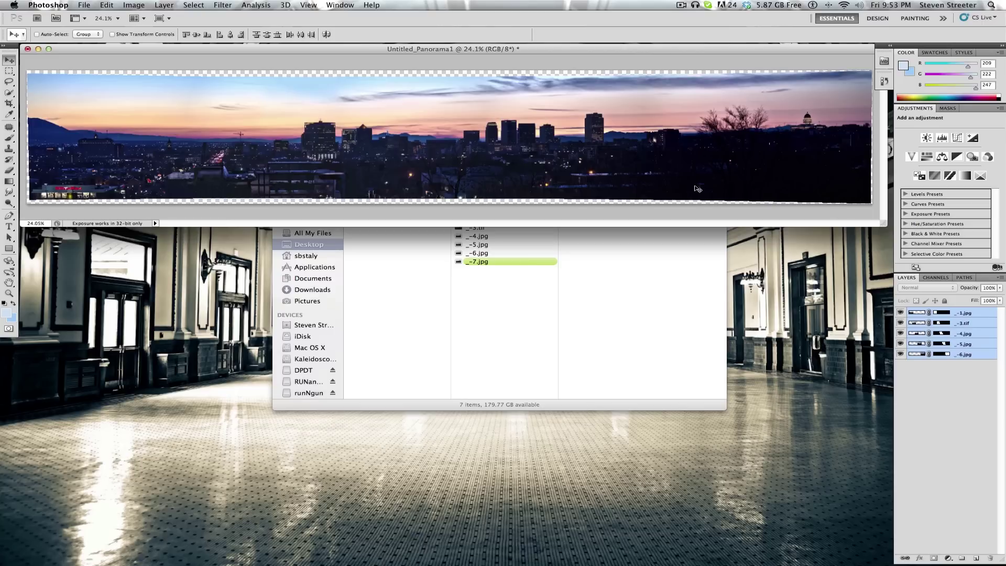
{"action": "key", "text": "super+t"}
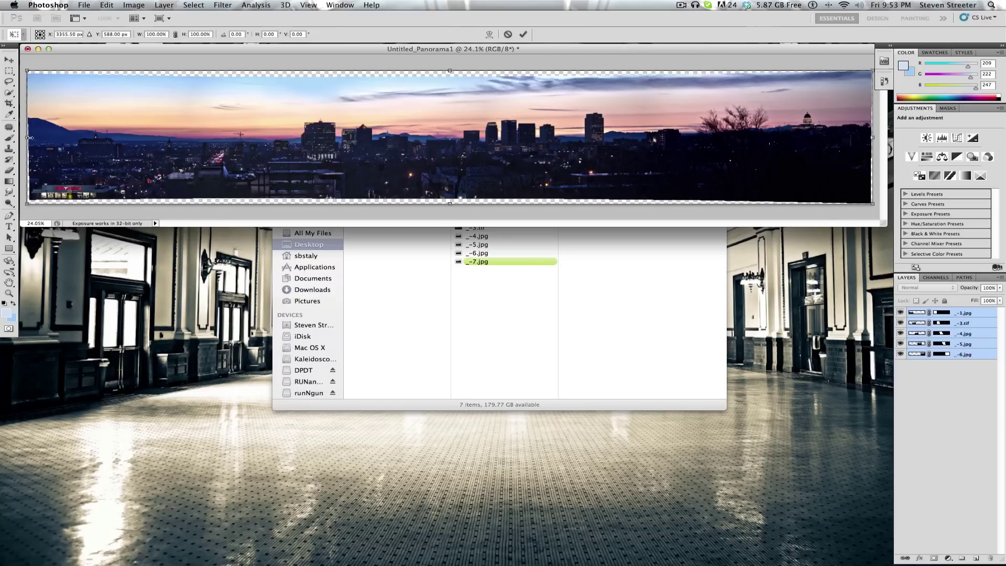
{"action": "left_click_drag", "start_coordinate": [31, 137], "coordinate": [17, 137]}
{"action": "left_click_drag", "start_coordinate": [873, 139], "coordinate": [881, 141]}
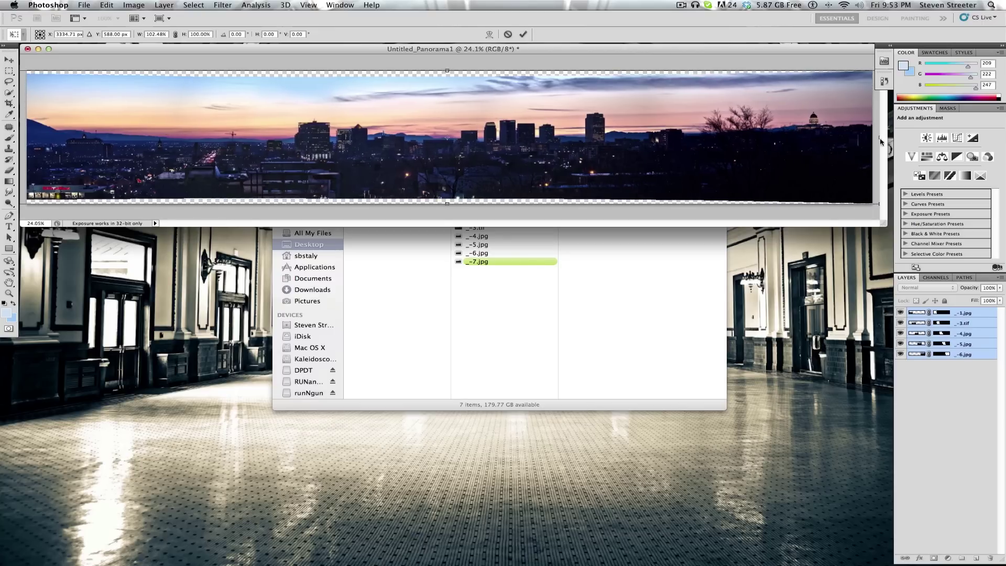
{"action": "left_click_drag", "start_coordinate": [444, 69], "coordinate": [447, 59]}
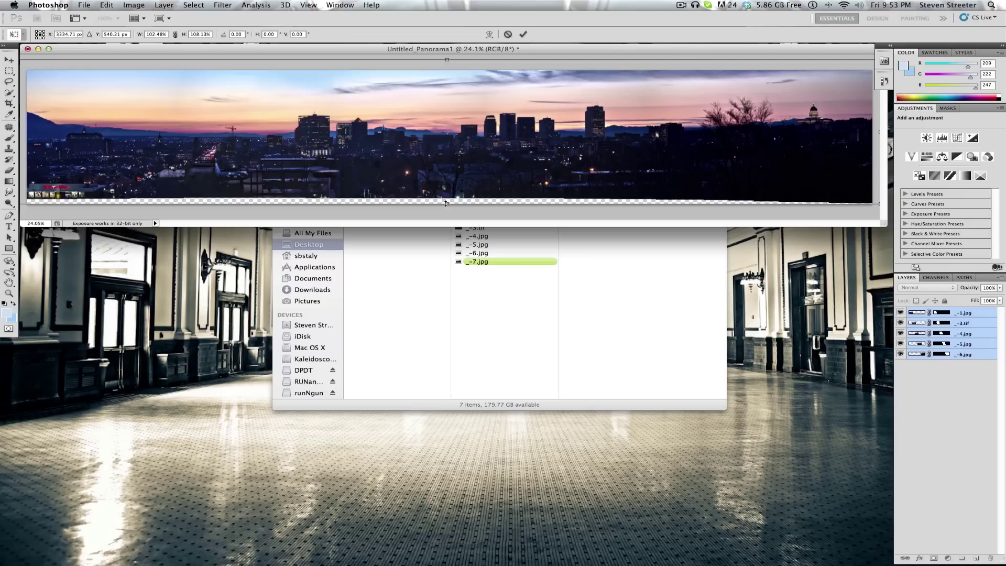
{"action": "left_click_drag", "start_coordinate": [446, 203], "coordinate": [447, 211]}
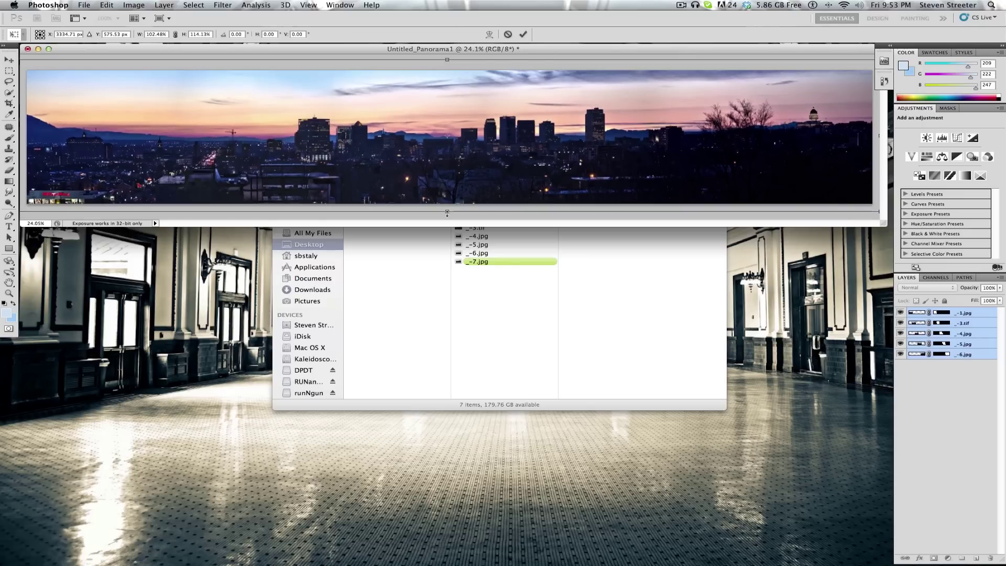
{"action": "key", "text": "Return"}
- Merge the visible layers and apply a Warming Filter (85) photo filter at 25% density
{"action": "left_click", "coordinate": [164, 5]}
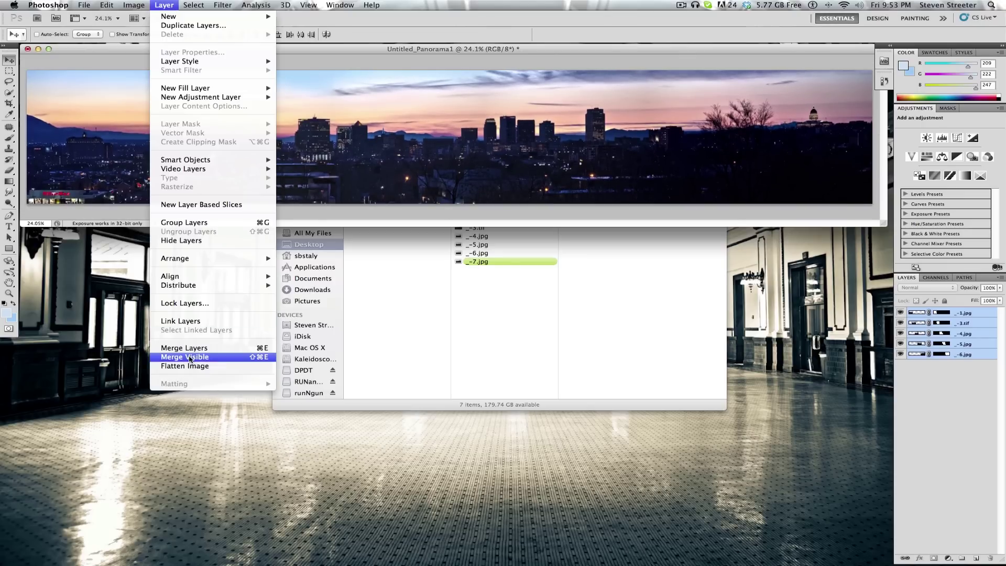
{"action": "left_click", "coordinate": [190, 357]}
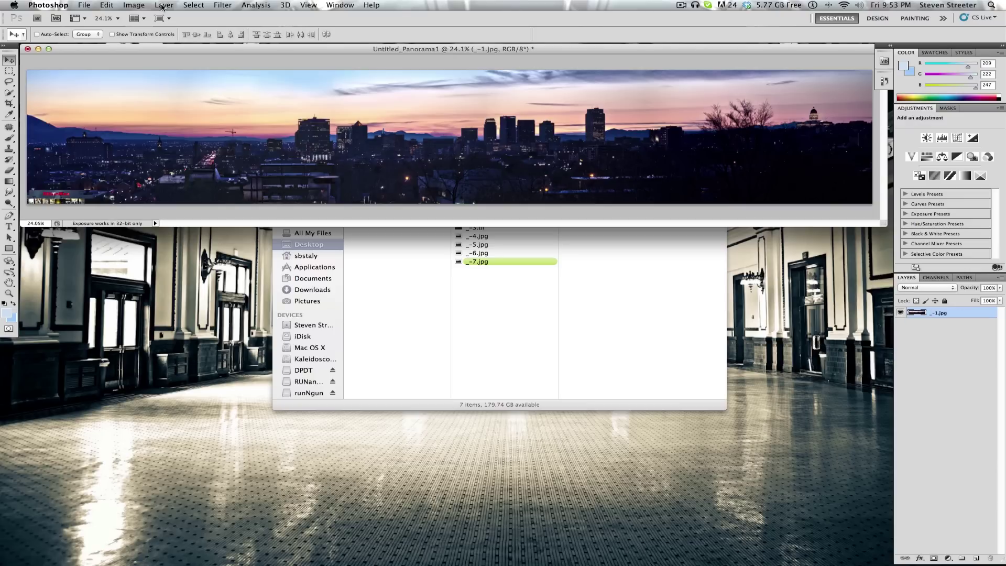
{"action": "left_click", "coordinate": [133, 5]}
{"action": "mouse_move", "coordinate": [152, 35]}
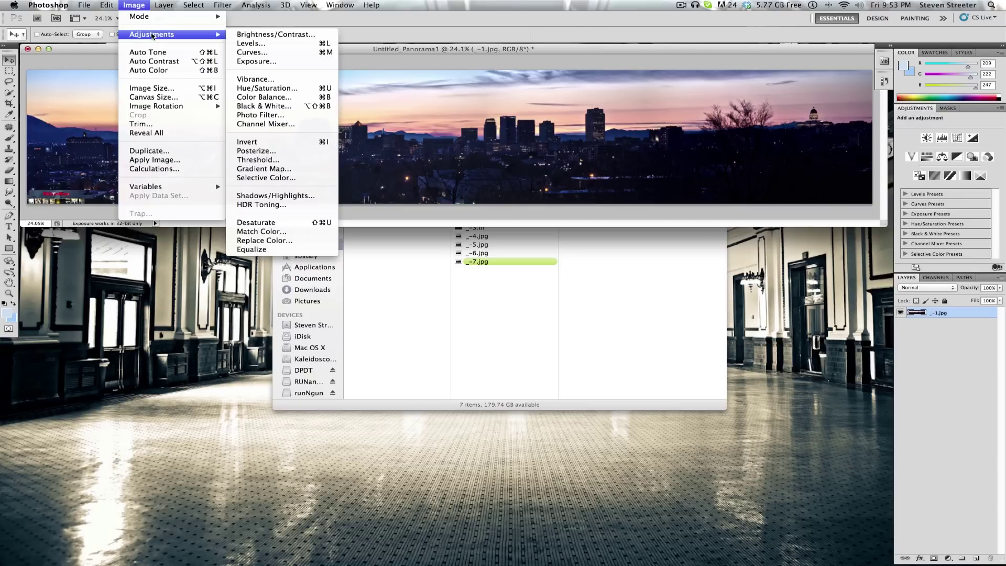
{"action": "left_click", "coordinate": [264, 115]}
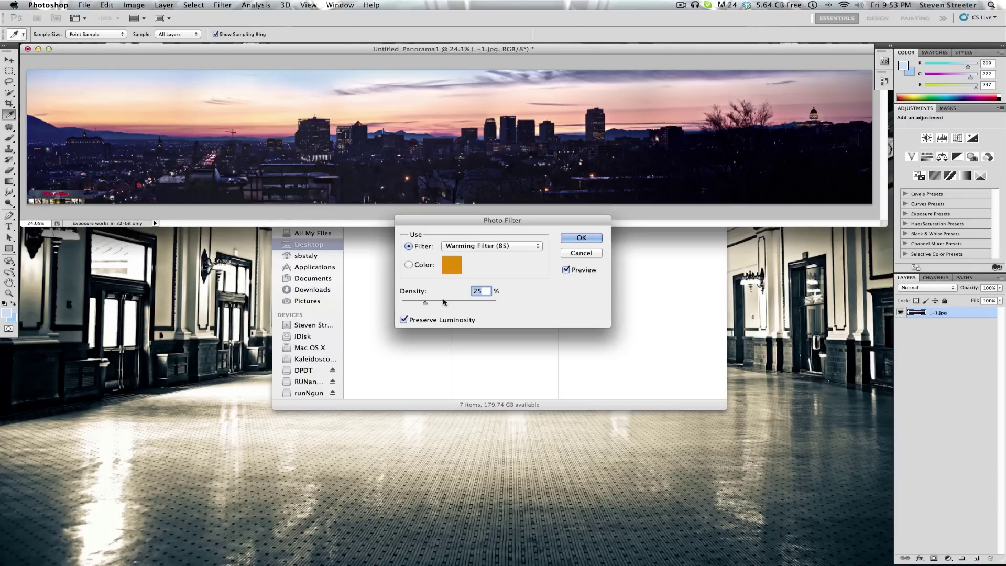
{"action": "left_click", "coordinate": [581, 237]}
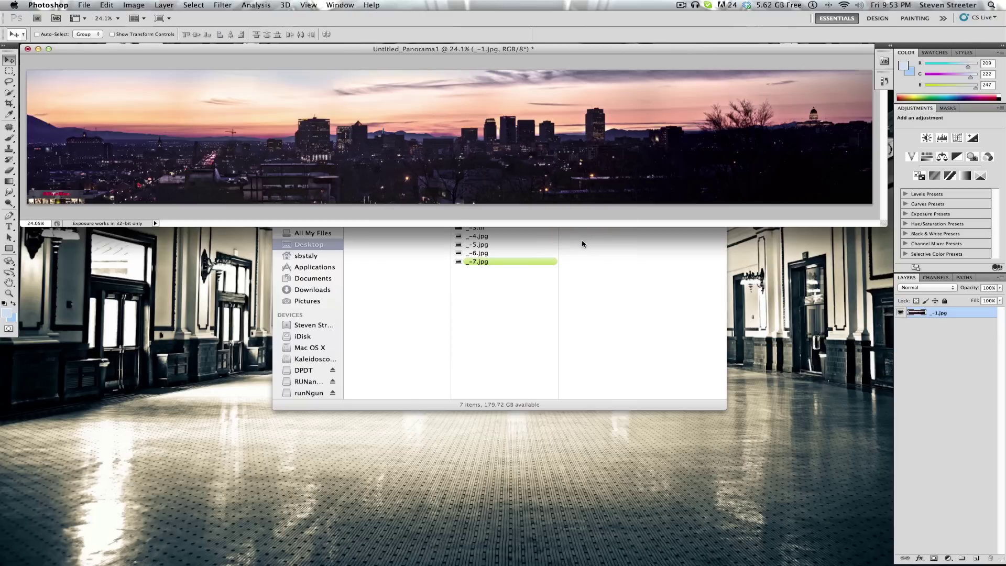
- Save the panorama in TIFF format as Panorama.tif
{"action": "key", "text": "super+shift+s"}
{"action": "type", "text": "Panorama.tif"}
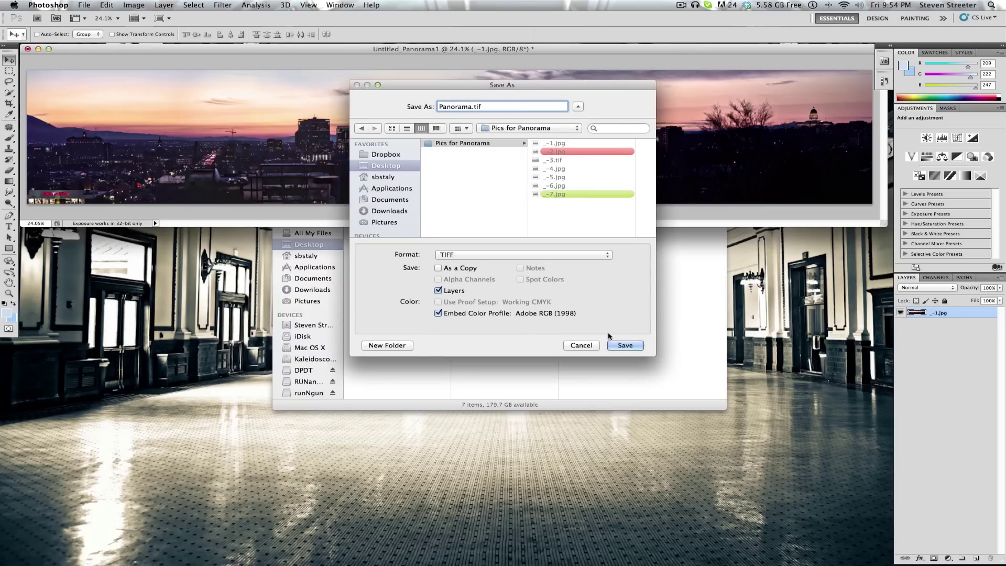
{"action": "left_click", "coordinate": [614, 343]}
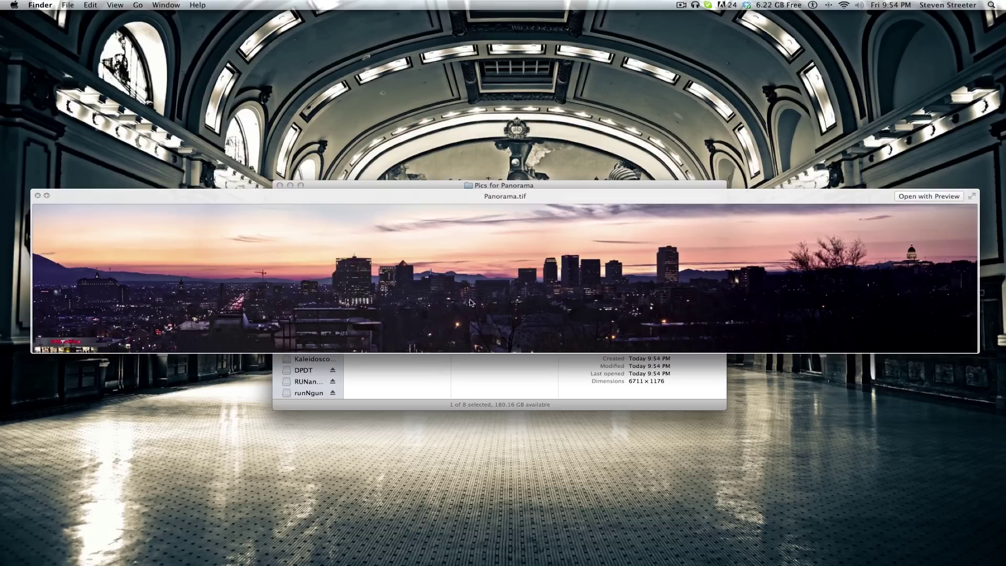